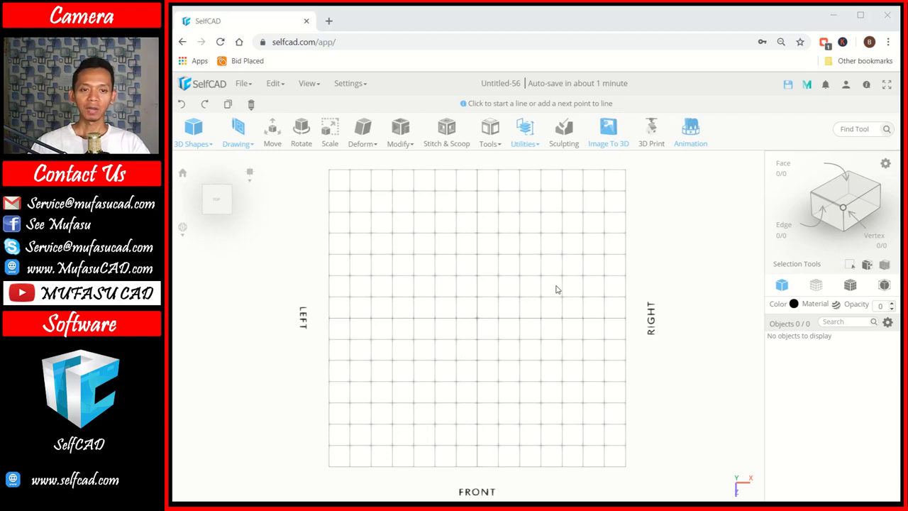
- Add the wheel drawing a2aeb490d793265b7f72576c9e760bfe.jpg as a reference image and set its opacity to 55
{"action": "left_click", "coordinate": [310, 85]}
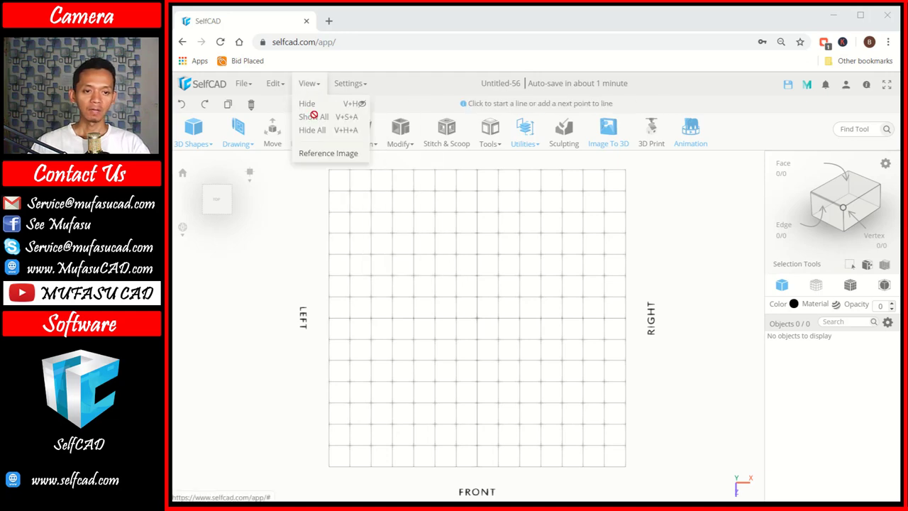
{"action": "left_click", "coordinate": [328, 155]}
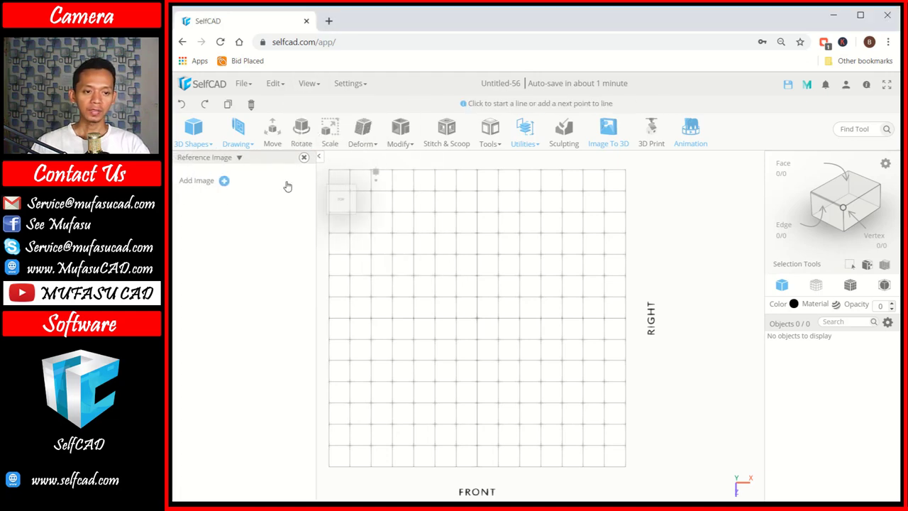
{"action": "left_click", "coordinate": [224, 181]}
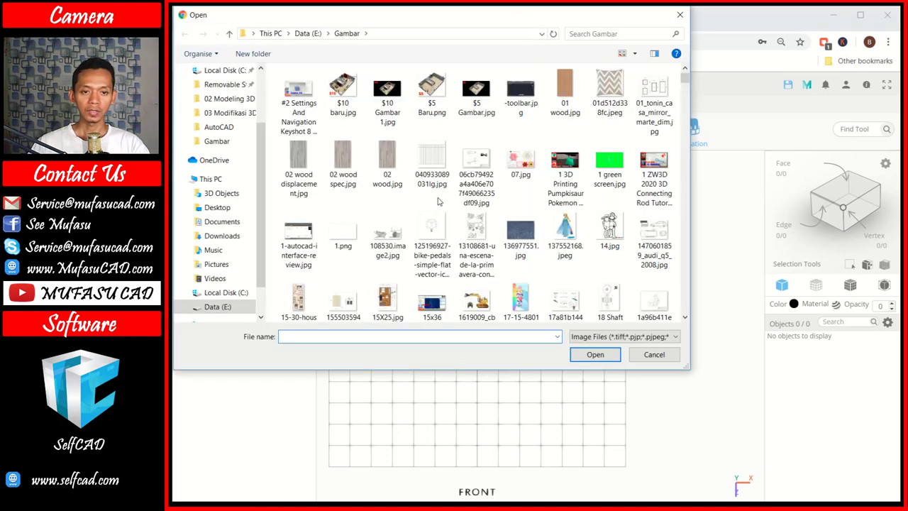
{"action": "left_click", "coordinate": [565, 99]}
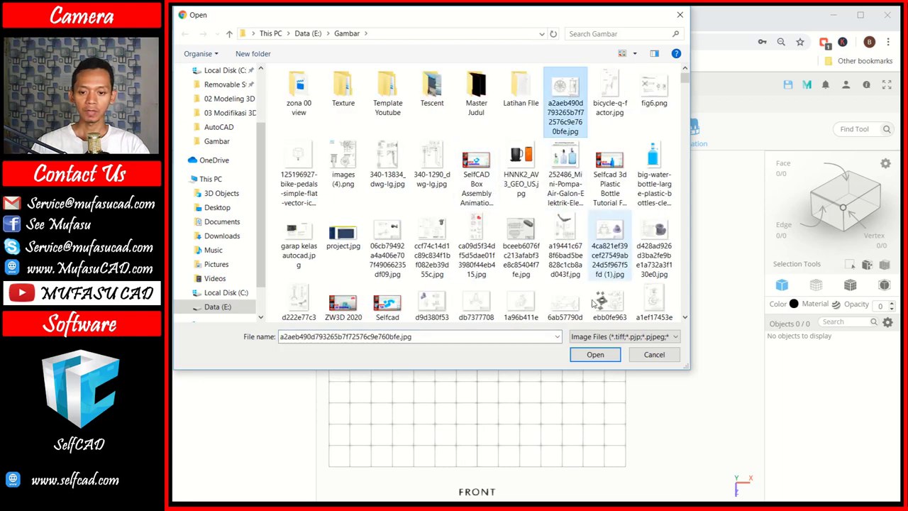
{"action": "left_click", "coordinate": [594, 356]}
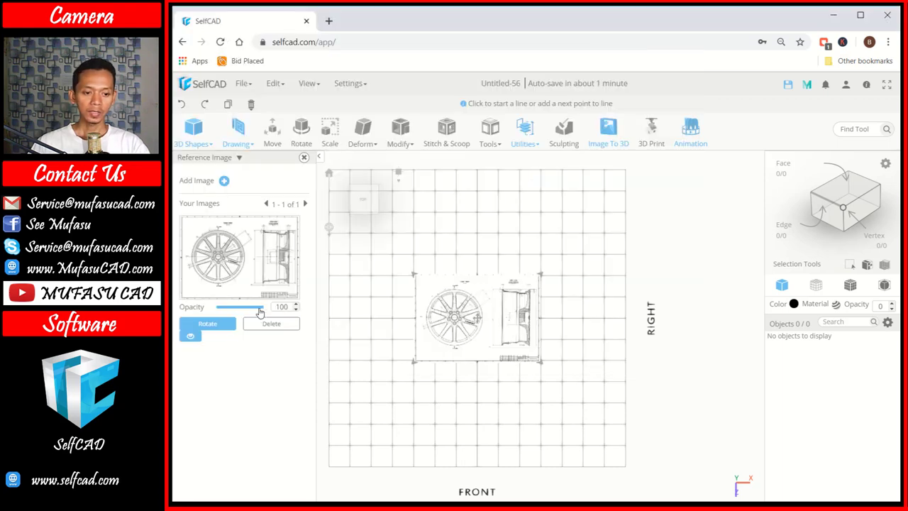
{"action": "left_click_drag", "start_coordinate": [260, 312], "coordinate": [242, 312]}
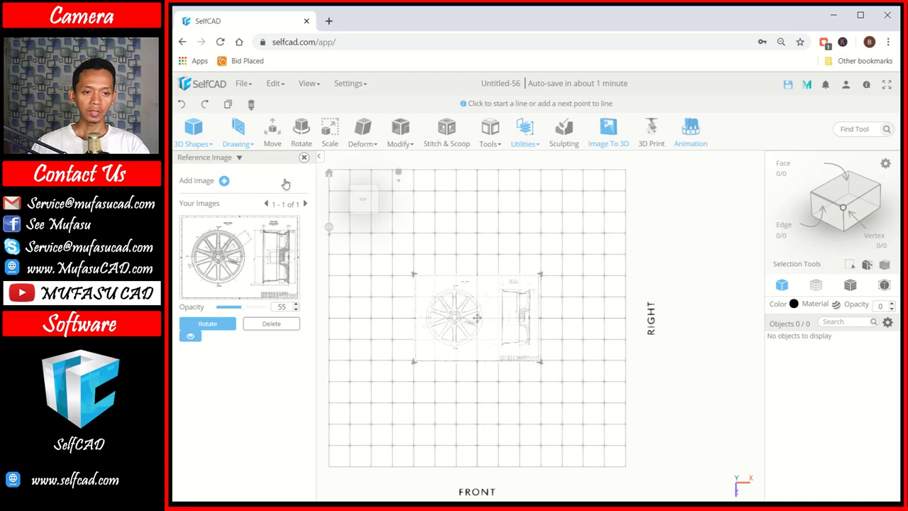
{"action": "left_click", "coordinate": [304, 158]}
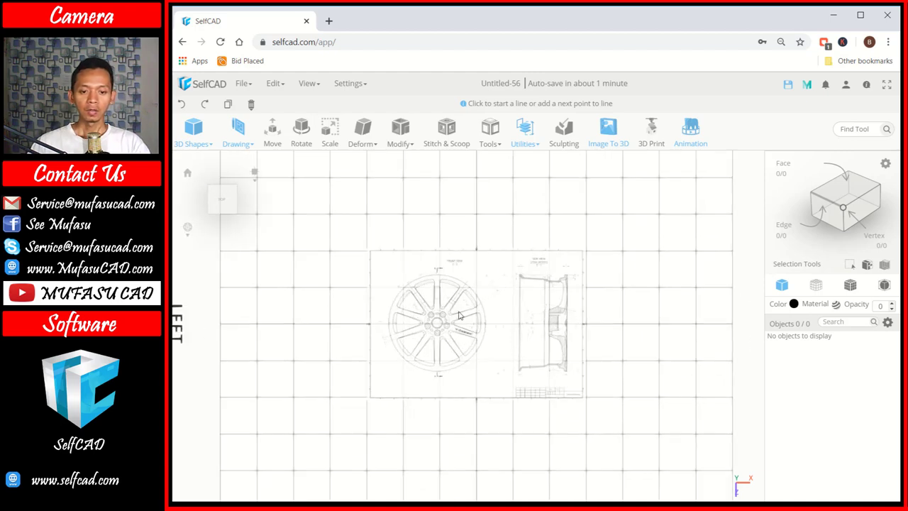
- Start a line sketch in top view from about X 59.1, Z -66.4, tracing the outer edge of the side view's upper-left rim lip
{"action": "left_click", "coordinate": [217, 202]}
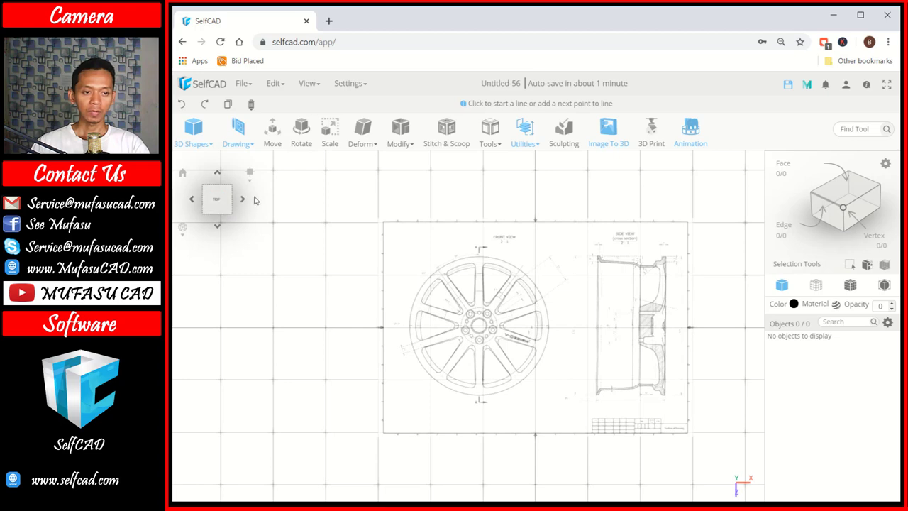
{"action": "left_click", "coordinate": [238, 131]}
{"action": "left_click", "coordinate": [248, 183]}
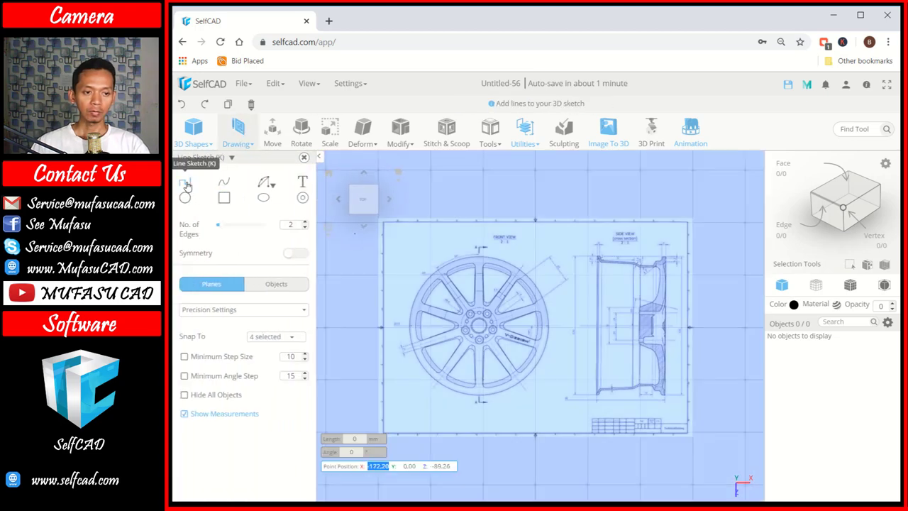
{"action": "left_click", "coordinate": [185, 184]}
{"action": "scroll", "coordinate": [674, 275], "scroll_direction": "up", "scroll_amount": 5}
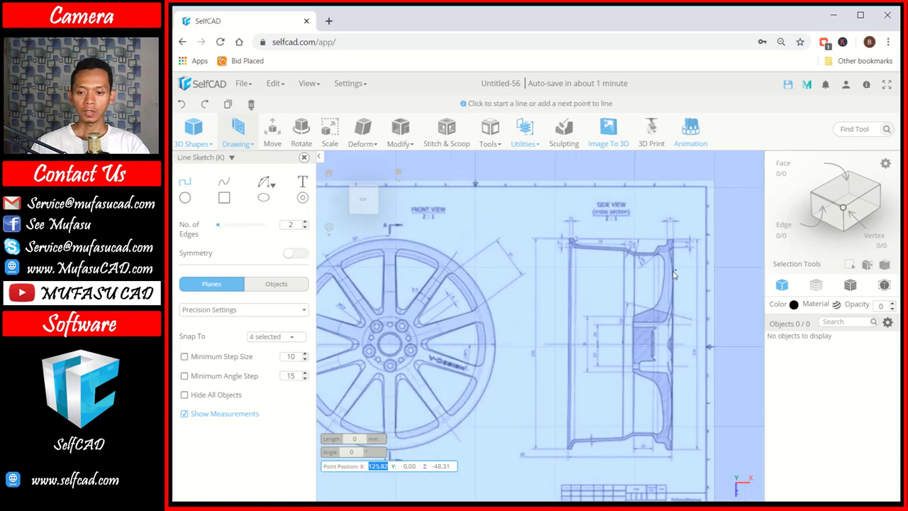
{"action": "scroll", "coordinate": [674, 275], "scroll_direction": "up", "scroll_amount": 8}
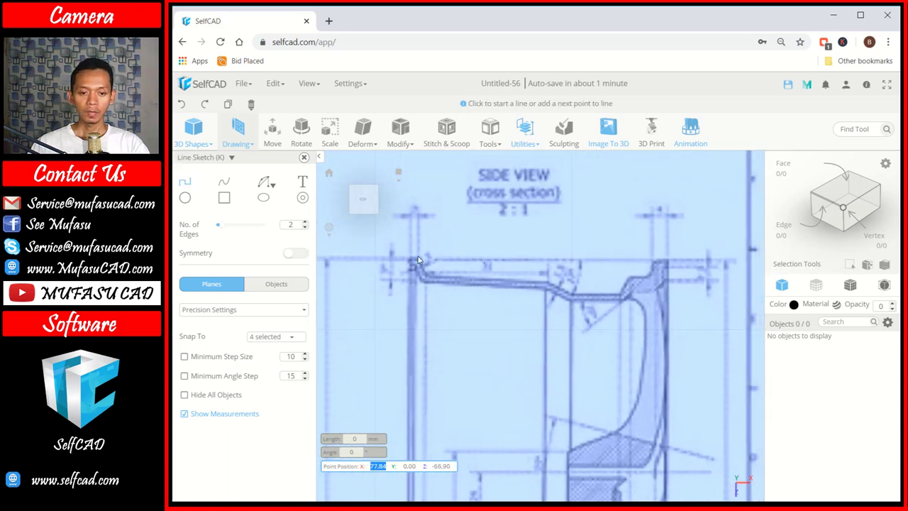
{"action": "scroll", "coordinate": [417, 254], "scroll_direction": "up", "scroll_amount": 4}
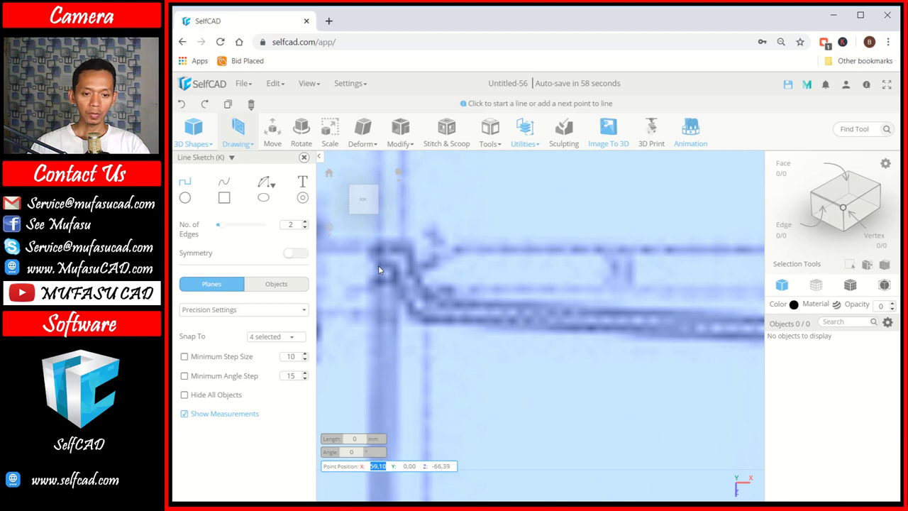
{"action": "left_click", "coordinate": [378, 265]}
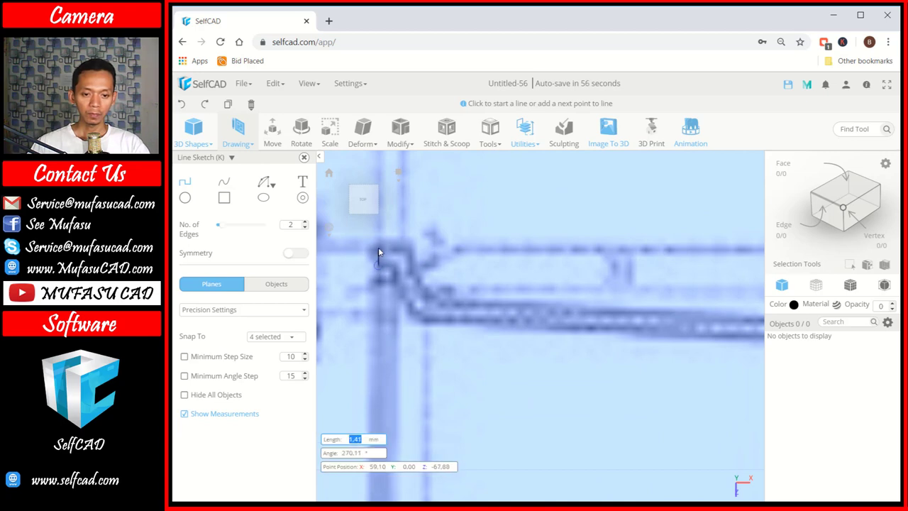
{"action": "left_click", "coordinate": [378, 248]}
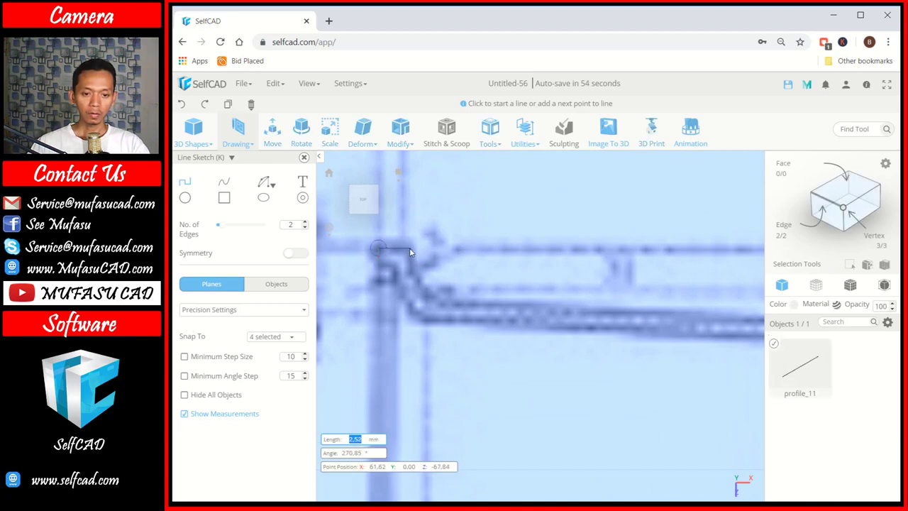
{"action": "left_click", "coordinate": [411, 249]}
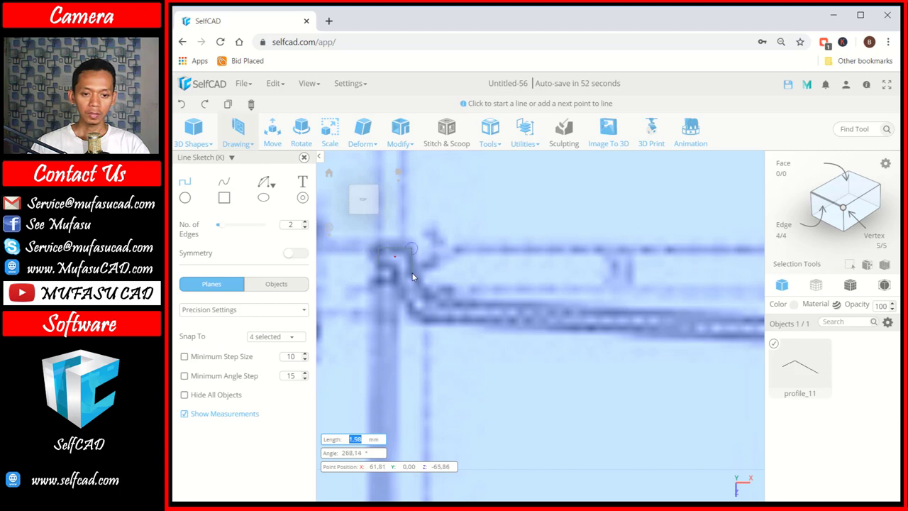
{"action": "left_click", "coordinate": [413, 275]}
{"action": "left_click", "coordinate": [427, 300]}
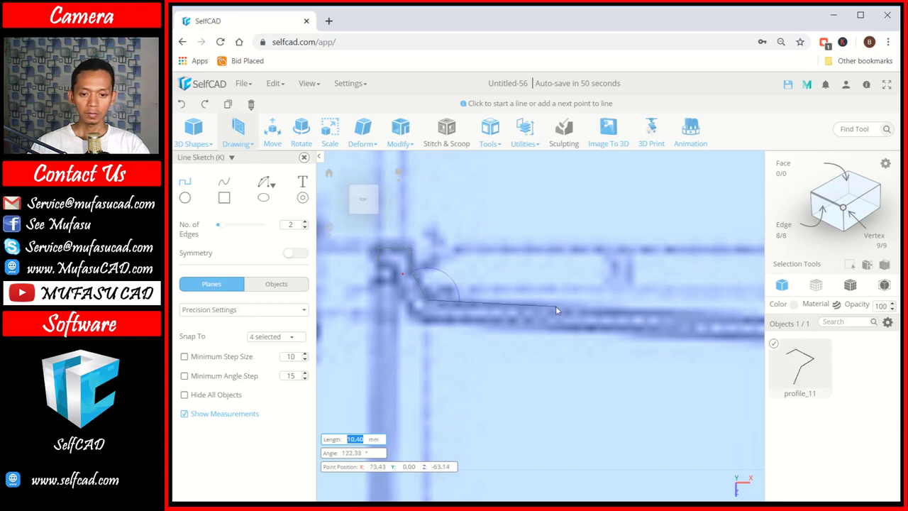
- Continue the profile along the barrel's outer edge with an about 31 mm line and an about 6.5 mm slope into the drop centre
{"action": "scroll", "coordinate": [558, 310], "scroll_direction": "down", "scroll_amount": 3}
{"action": "middle_click_drag", "start_coordinate": [673, 268], "coordinate": [454, 338]}
{"action": "scroll", "coordinate": [539, 394], "scroll_direction": "up", "scroll_amount": 1}
{"action": "scroll", "coordinate": [539, 399], "scroll_direction": "up", "scroll_amount": 2}
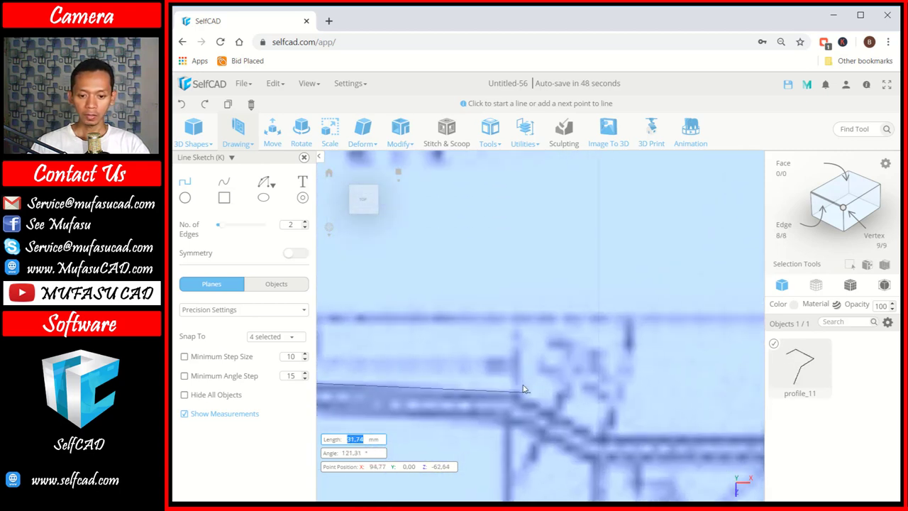
{"action": "left_click", "coordinate": [515, 399]}
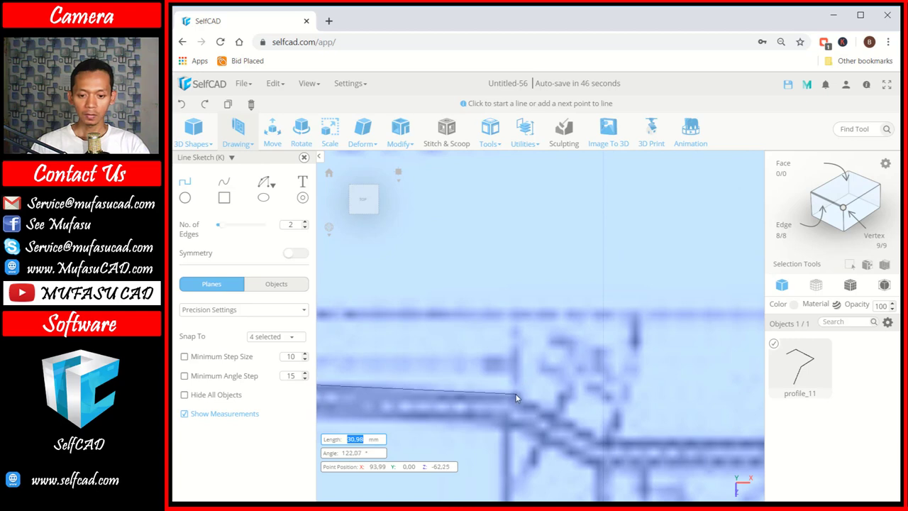
{"action": "left_click", "coordinate": [597, 442]}
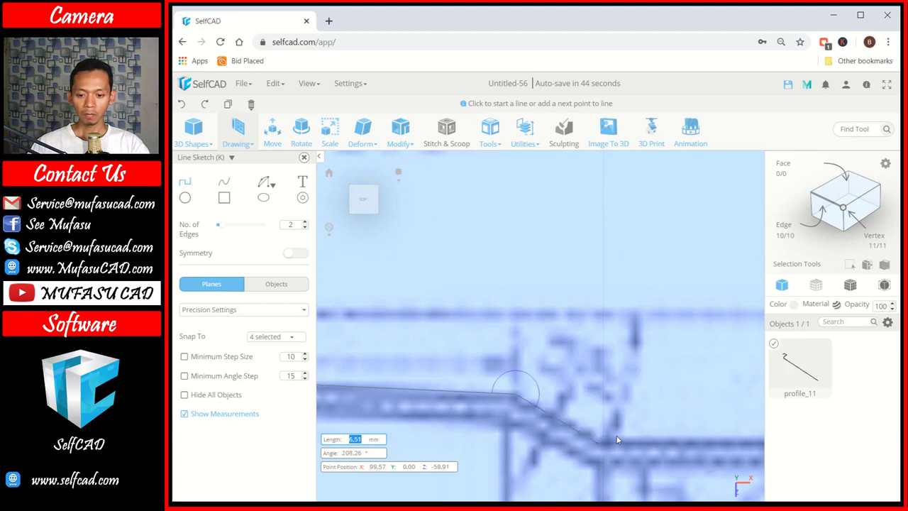
- Trace the drop centre's flat outer edge, about 12.7 mm long, and the stepped rise across the top of the right rim flange
{"action": "scroll", "coordinate": [614, 429], "scroll_direction": "up", "scroll_amount": 3}
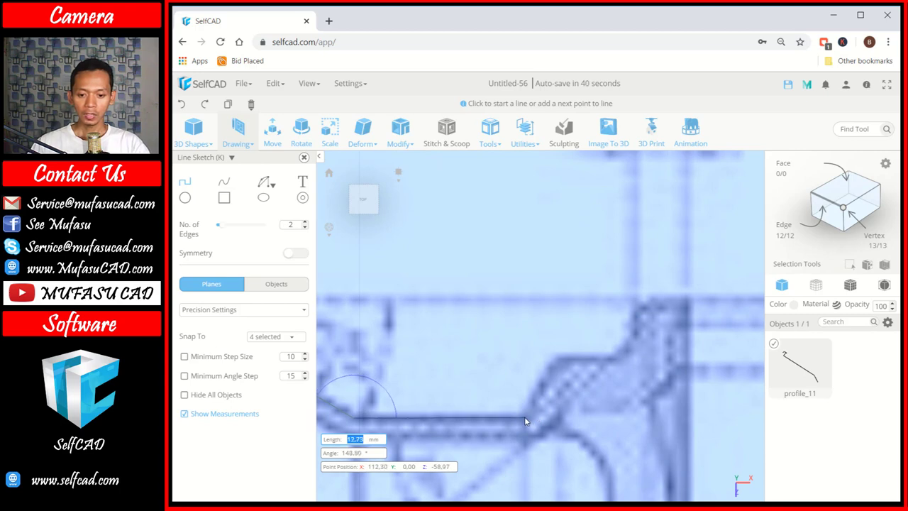
{"action": "left_click", "coordinate": [525, 417]}
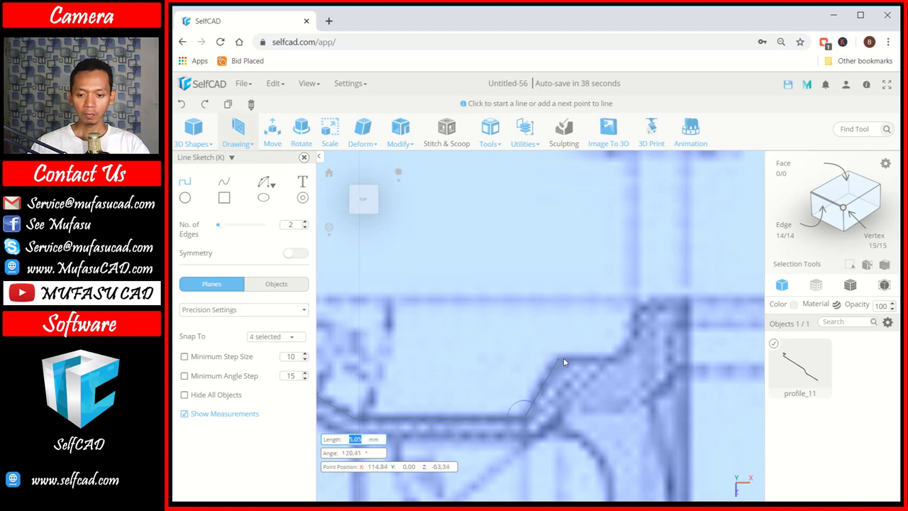
{"action": "left_click", "coordinate": [560, 360]}
{"action": "left_click", "coordinate": [618, 358]}
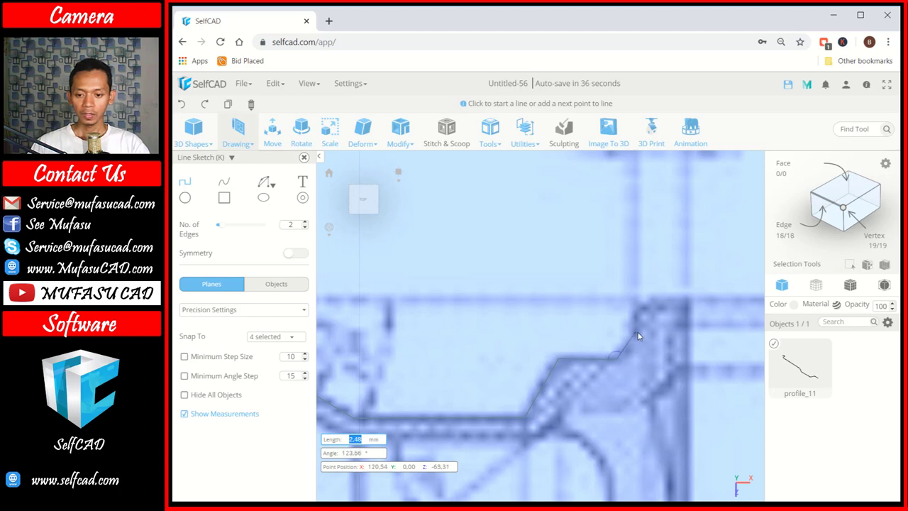
{"action": "left_click", "coordinate": [635, 334]}
{"action": "left_click", "coordinate": [638, 306]}
{"action": "left_click", "coordinate": [688, 307]}
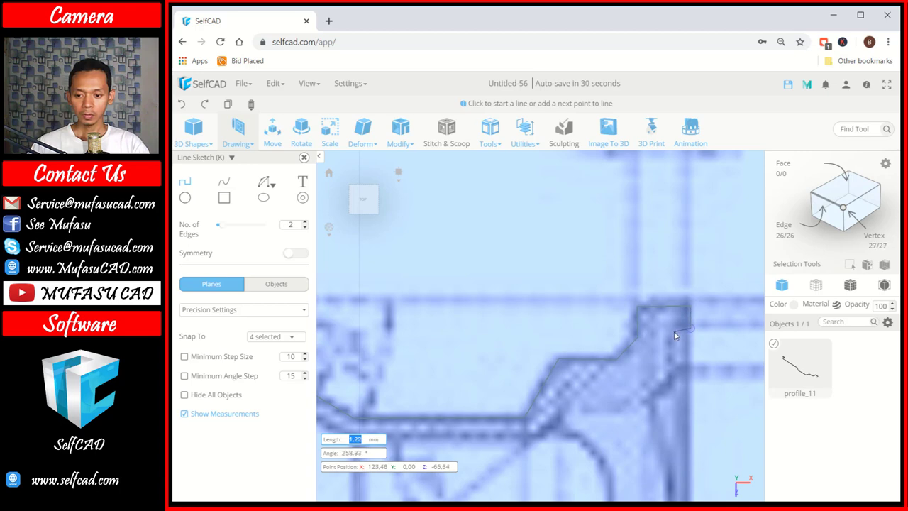
- Trace the right flange's inner contour down and back to the underside of the drop centre
{"action": "left_click", "coordinate": [673, 329]}
{"action": "left_click", "coordinate": [672, 353]}
{"action": "left_click", "coordinate": [672, 376]}
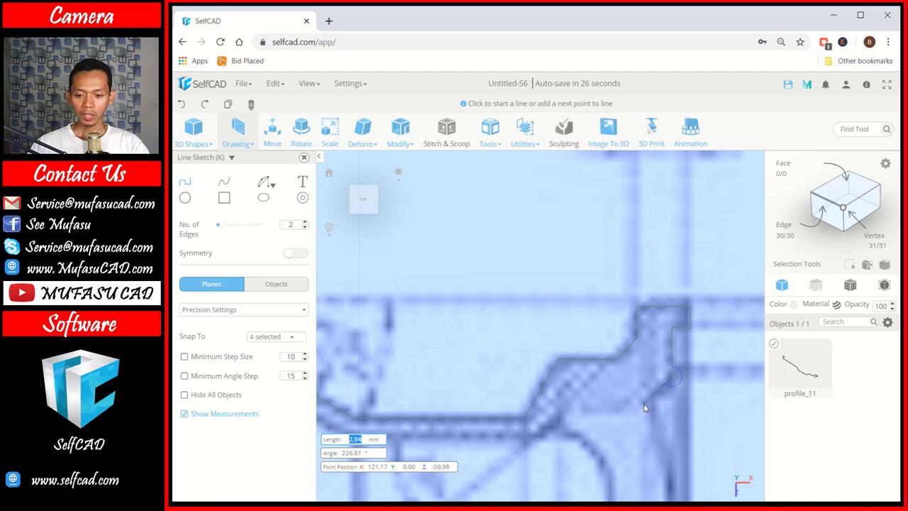
{"action": "left_click", "coordinate": [644, 407]}
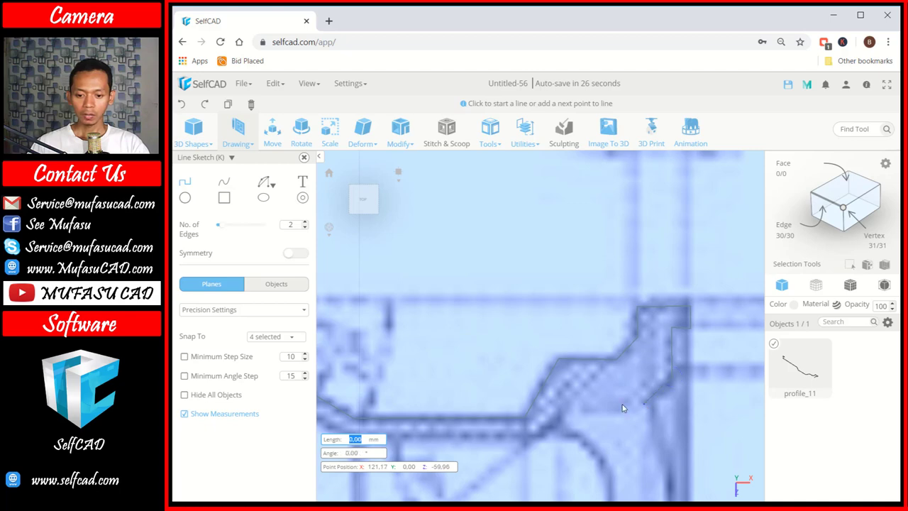
{"action": "left_click", "coordinate": [568, 409]}
{"action": "left_click", "coordinate": [539, 437]}
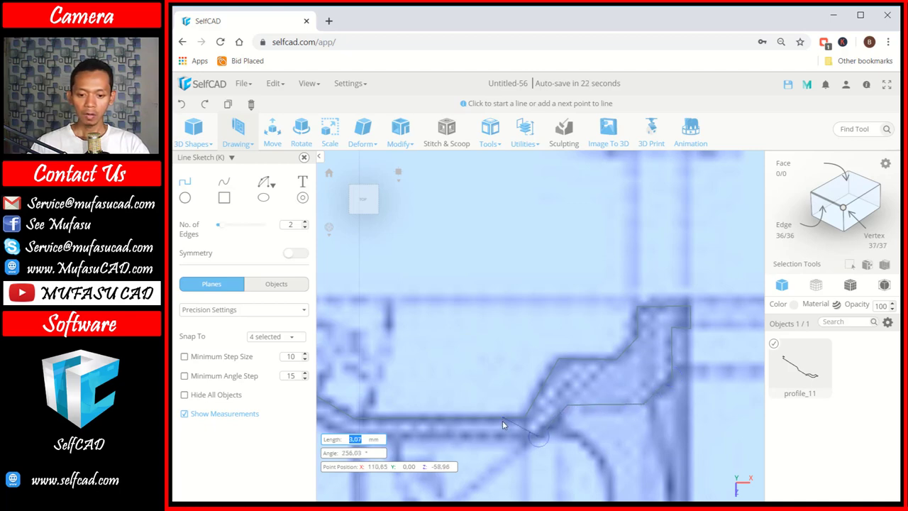
- Trace the barrel's underside back to the left lip, with an about 14 mm flat segment, the slope and the long tapered line
{"action": "scroll", "coordinate": [518, 417], "scroll_direction": "down", "scroll_amount": 2}
{"action": "right_click_drag", "start_coordinate": [535, 414], "coordinate": [731, 298]}
{"action": "scroll", "coordinate": [591, 339], "scroll_direction": "up", "scroll_amount": 2}
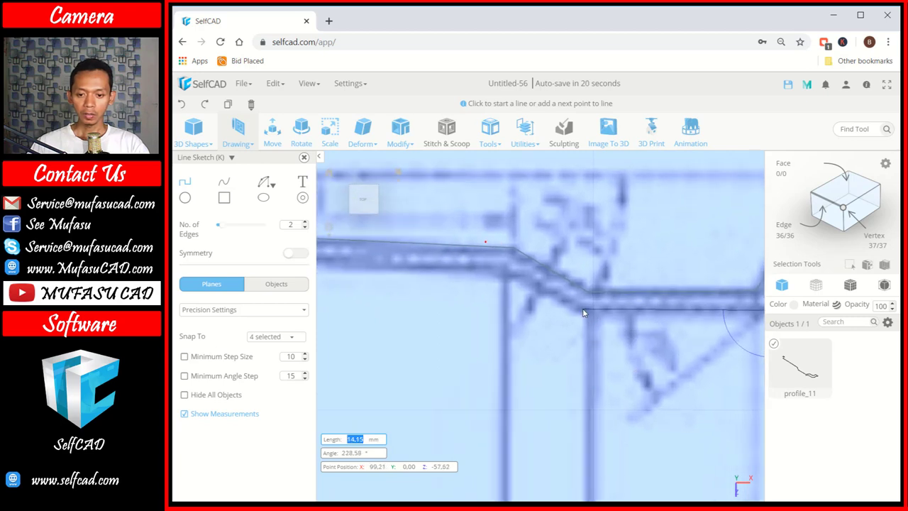
{"action": "left_click", "coordinate": [579, 312]}
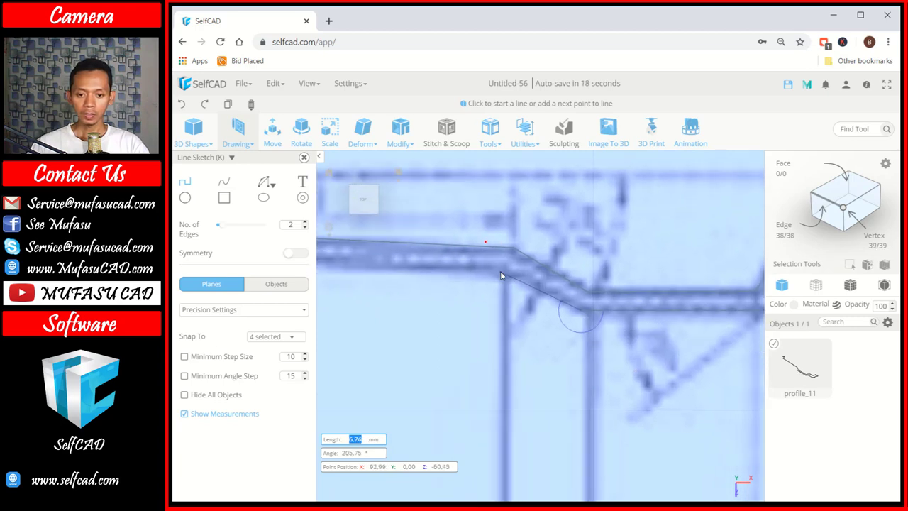
{"action": "left_click", "coordinate": [503, 268]}
{"action": "scroll", "coordinate": [502, 269], "scroll_direction": "down", "scroll_amount": 2}
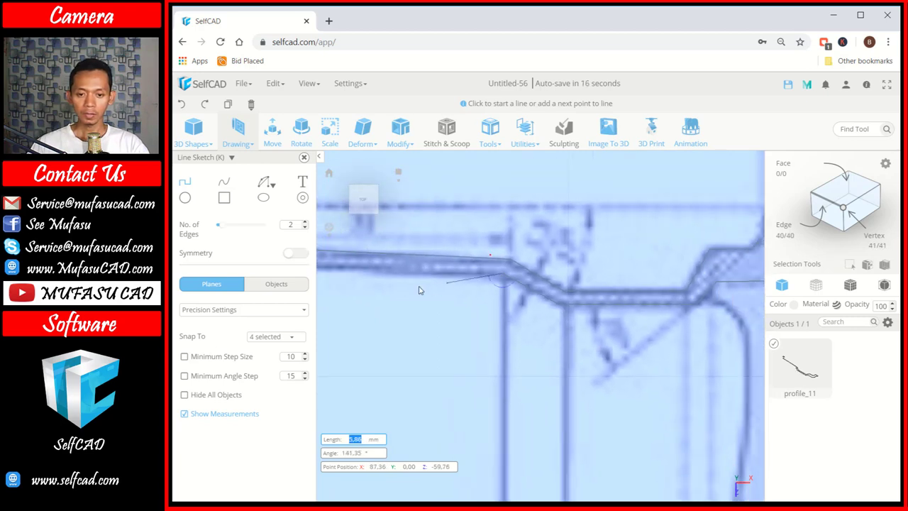
{"action": "right_click_drag", "start_coordinate": [413, 287], "coordinate": [588, 292]}
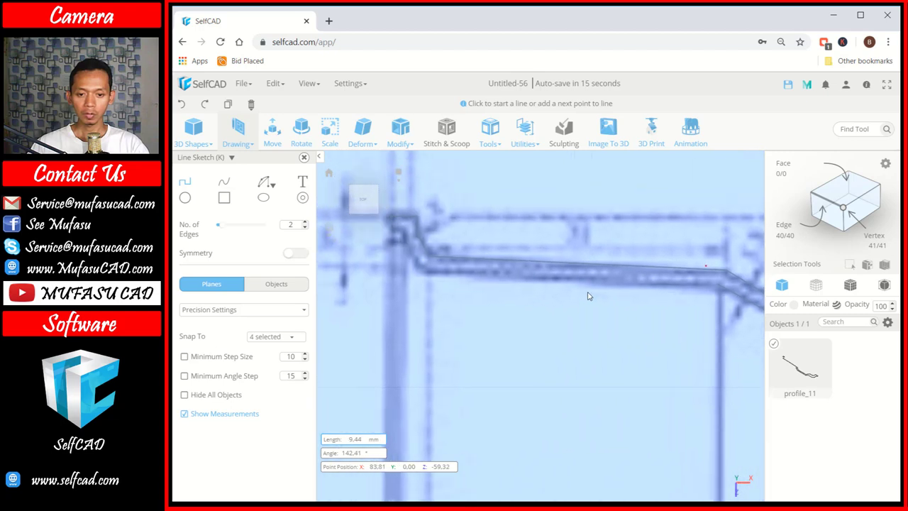
{"action": "left_click", "coordinate": [425, 274]}
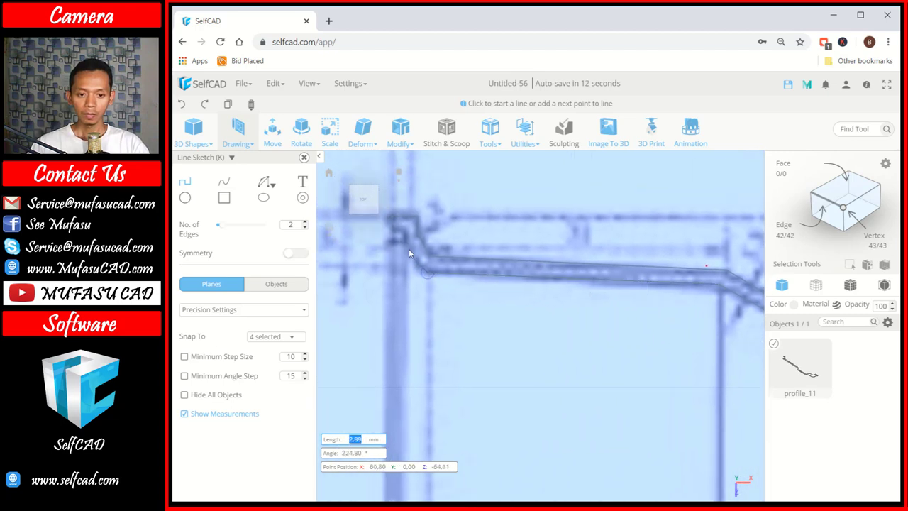
- Trace the inner contour of the left rim lip and close the rim profile at its starting edge
{"action": "left_click", "coordinate": [419, 270]}
{"action": "left_click", "coordinate": [403, 238]}
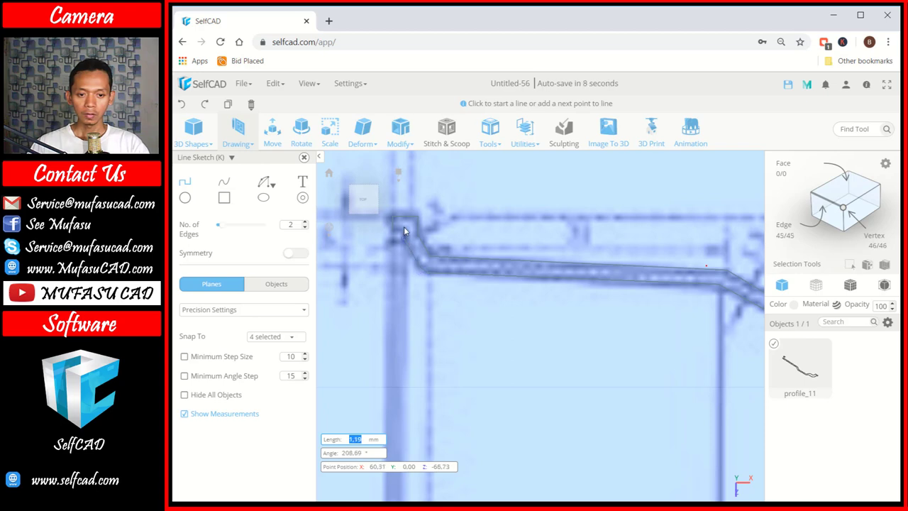
{"action": "scroll", "coordinate": [484, 280], "scroll_direction": "up", "scroll_amount": 3}
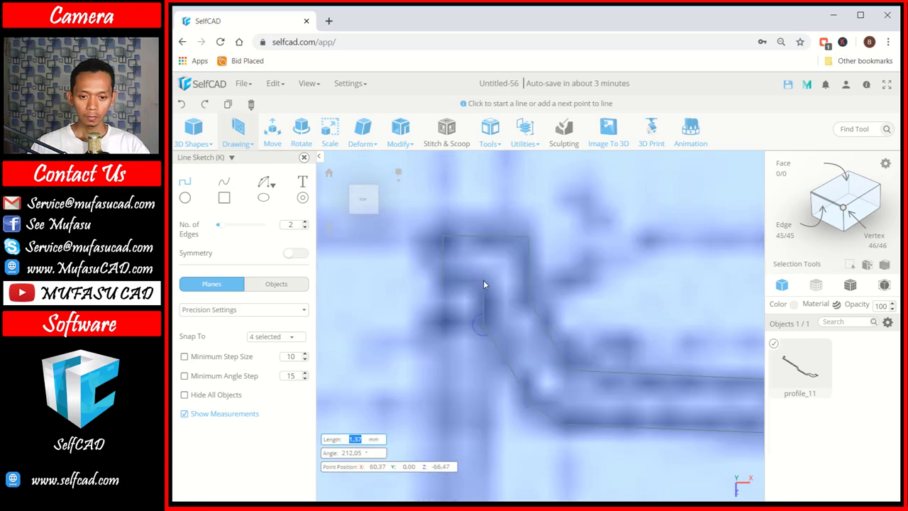
{"action": "left_click", "coordinate": [449, 283]}
{"action": "scroll", "coordinate": [539, 290], "scroll_direction": "down", "scroll_amount": 5}
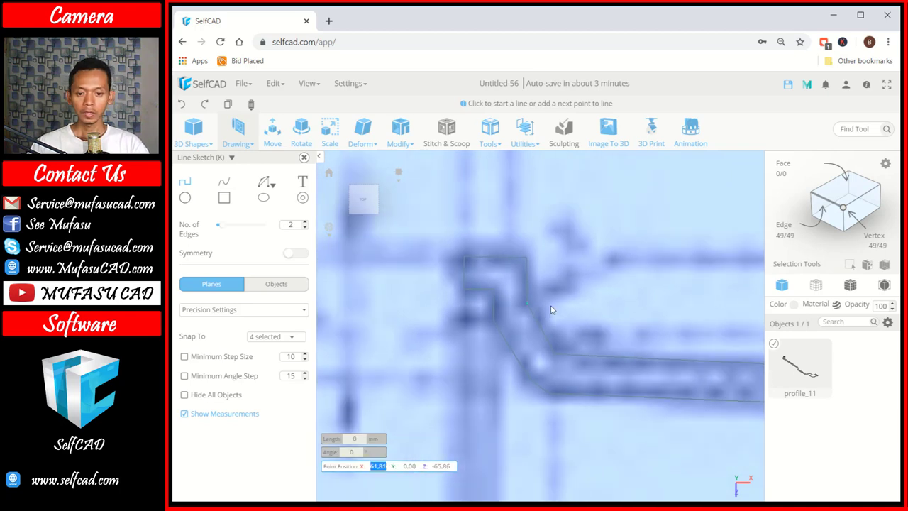
{"action": "scroll", "coordinate": [600, 314], "scroll_direction": "down", "scroll_amount": 6}
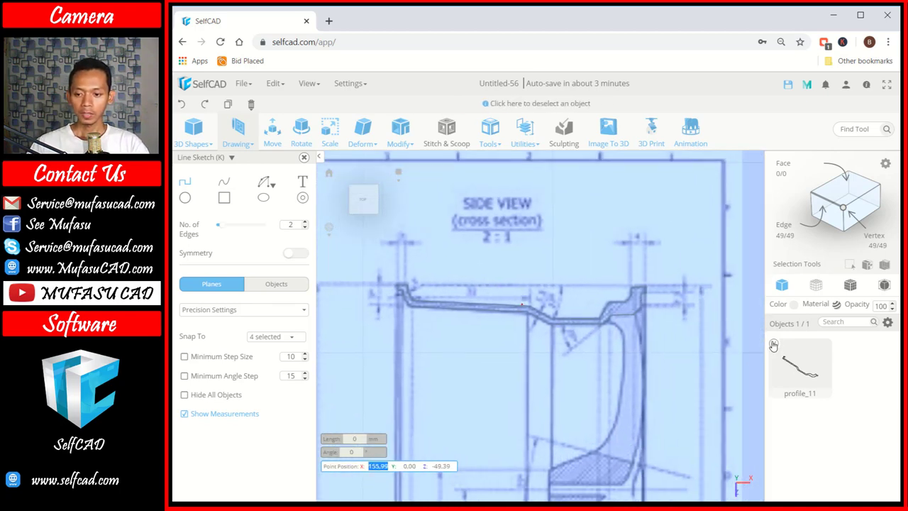
- Deselect the finished rim profile and start the spoke profile along the right flange's underside, from its outer chamfer to the drop-centre slope
{"action": "left_click", "coordinate": [773, 346]}
{"action": "scroll", "coordinate": [647, 325], "scroll_direction": "up", "scroll_amount": 5}
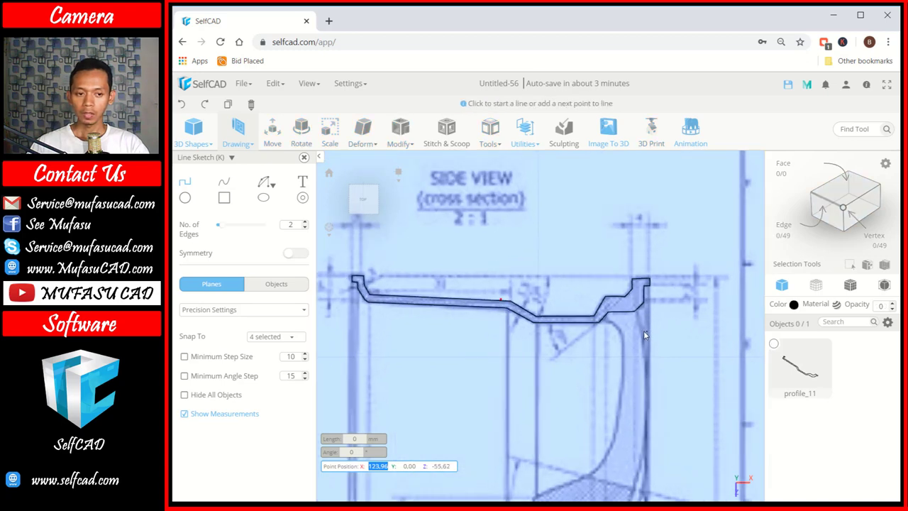
{"action": "scroll", "coordinate": [653, 313], "scroll_direction": "up", "scroll_amount": 5}
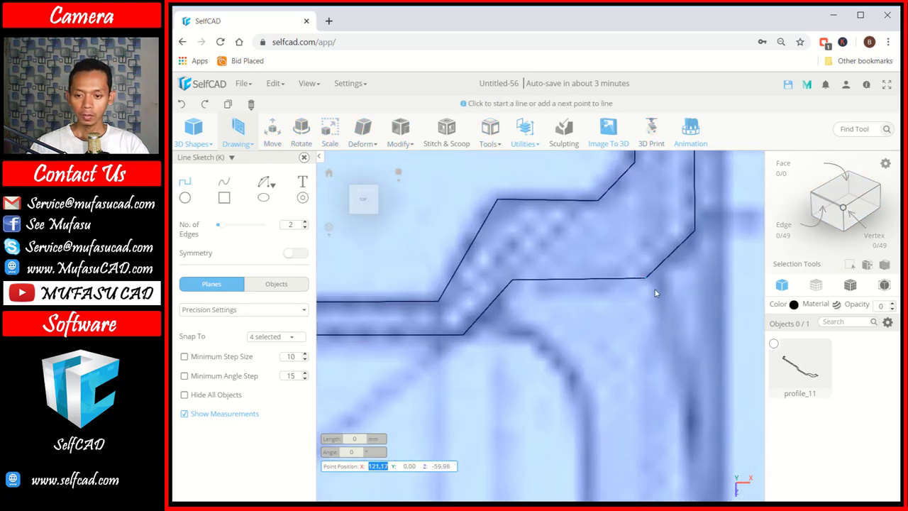
{"action": "scroll", "coordinate": [667, 253], "scroll_direction": "up", "scroll_amount": 2}
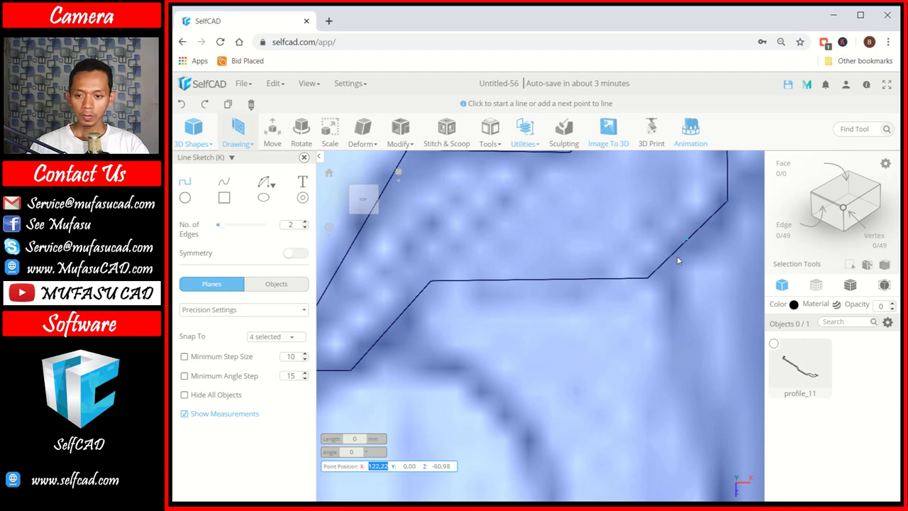
{"action": "left_click", "coordinate": [665, 258]}
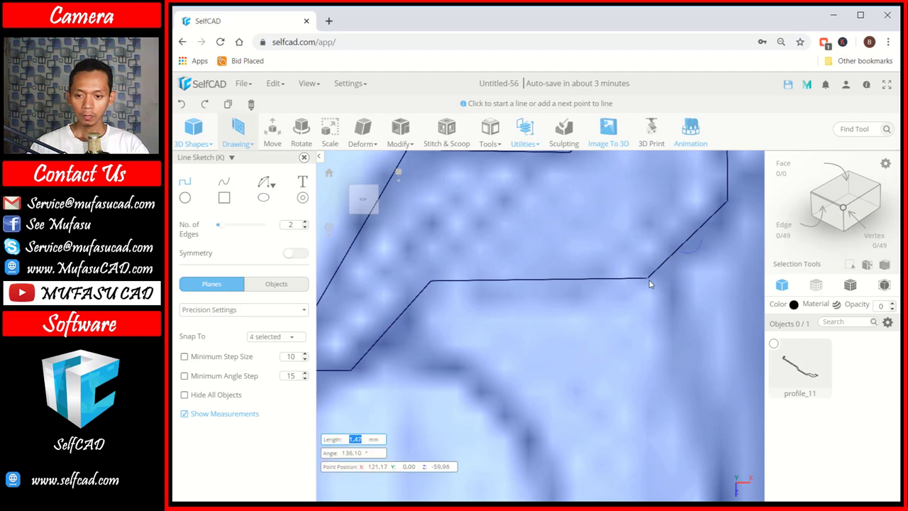
{"action": "left_click", "coordinate": [648, 278]}
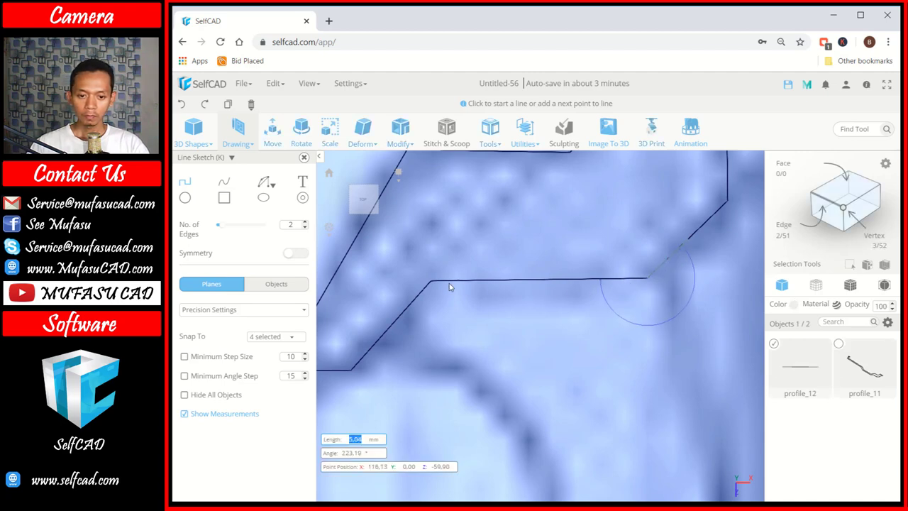
{"action": "left_click", "coordinate": [426, 280]}
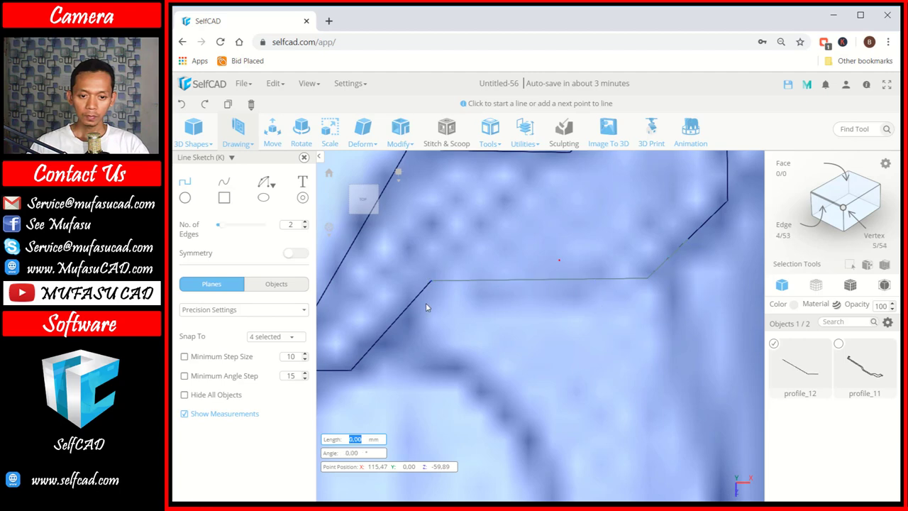
{"action": "left_click", "coordinate": [385, 338]}
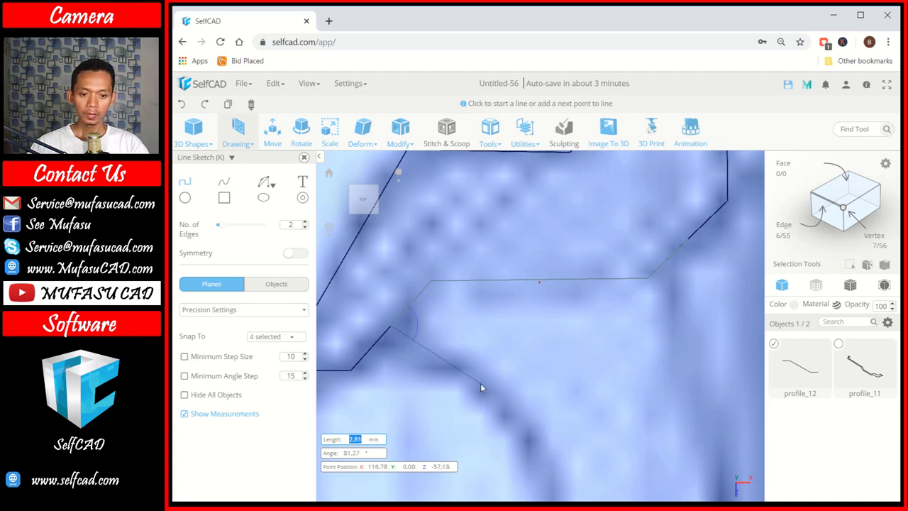
- Trace the short step below the drop-centre slope and the beginning of the spoke's rounded inner edge
{"action": "scroll", "coordinate": [484, 385], "scroll_direction": "down", "scroll_amount": 3}
{"action": "middle_click_drag", "start_coordinate": [484, 375], "coordinate": [486, 324]}
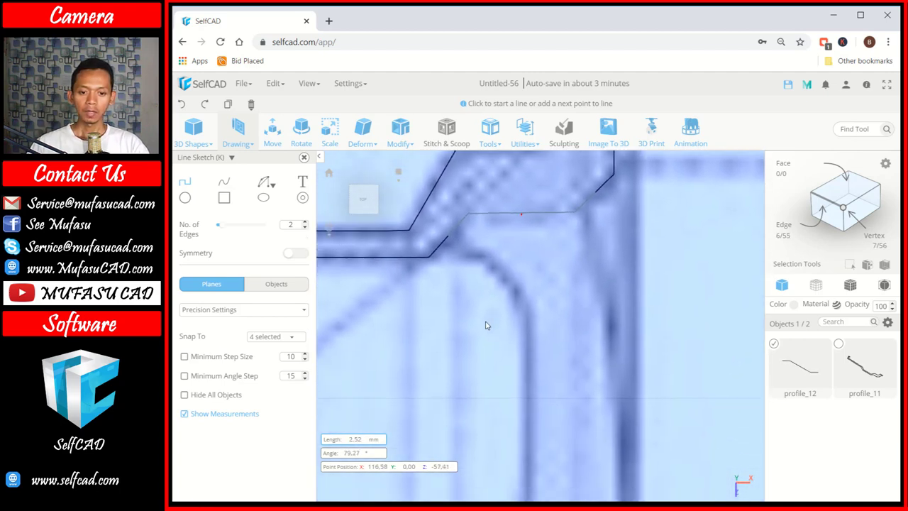
{"action": "left_click", "coordinate": [473, 253]}
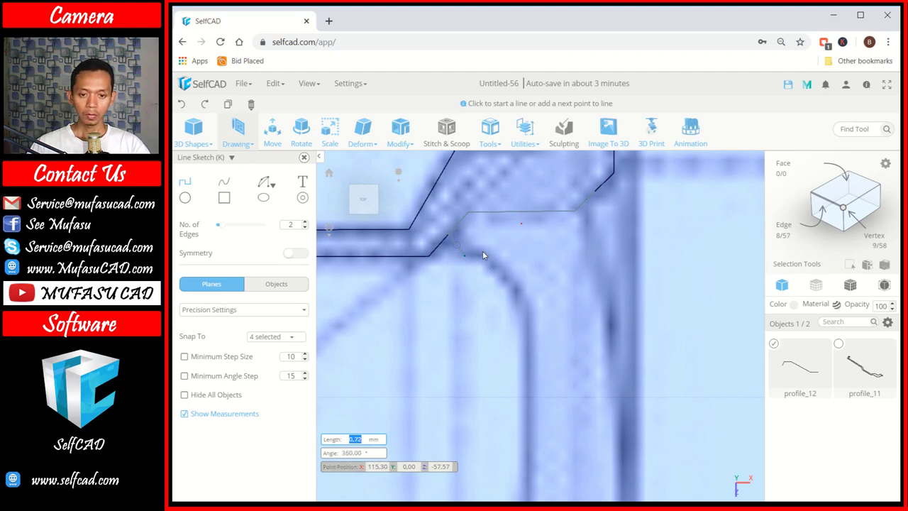
{"action": "key", "text": "ctrl+z"}
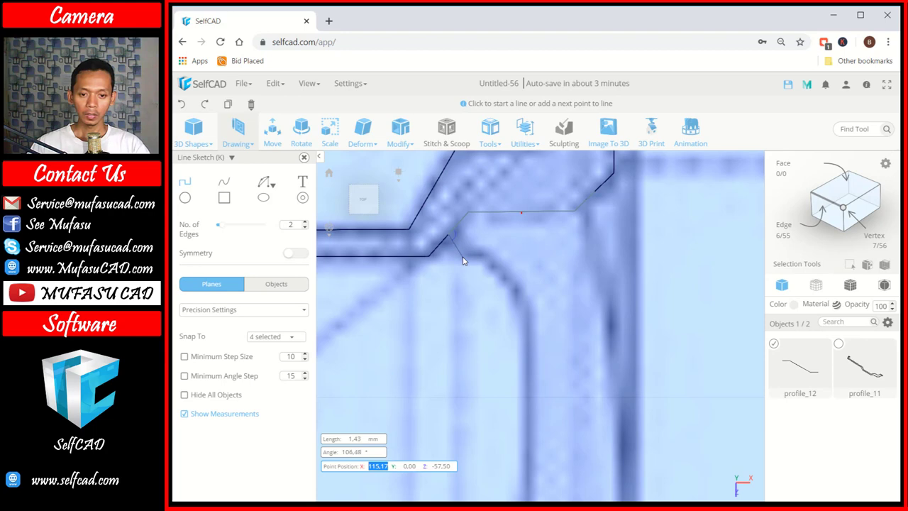
{"action": "left_click", "coordinate": [462, 260]}
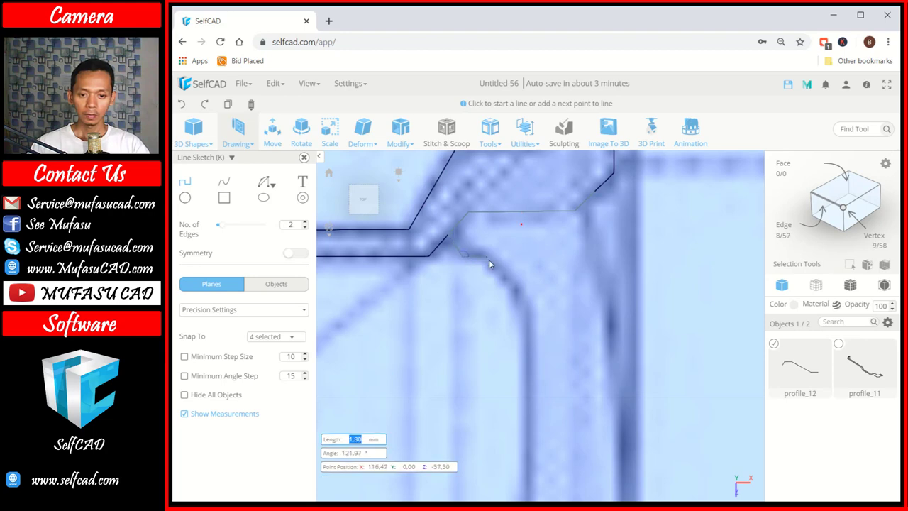
{"action": "left_click", "coordinate": [488, 261]}
{"action": "left_click", "coordinate": [511, 284]}
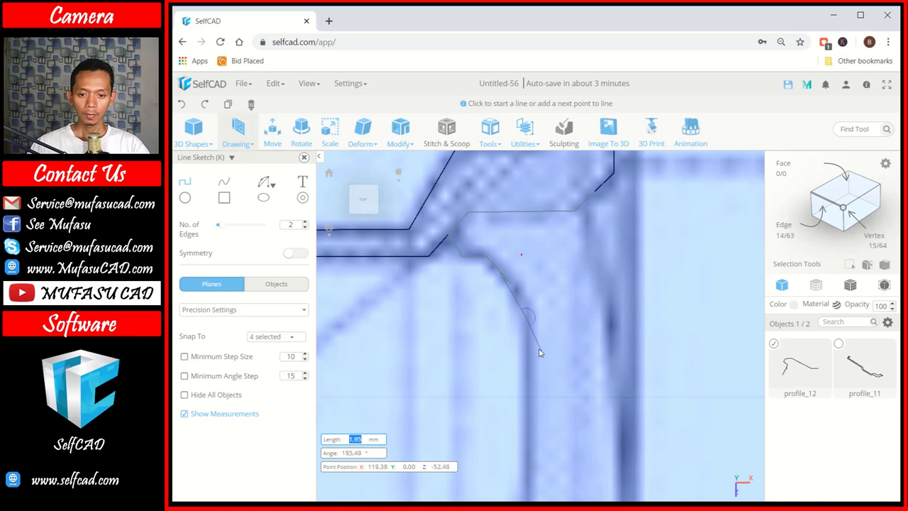
- Undo the last two segments of the spoke's inner edge and retrace the rounded bend down to its straight part
{"action": "key", "text": "Tab"}
{"action": "key", "text": "Tab"}
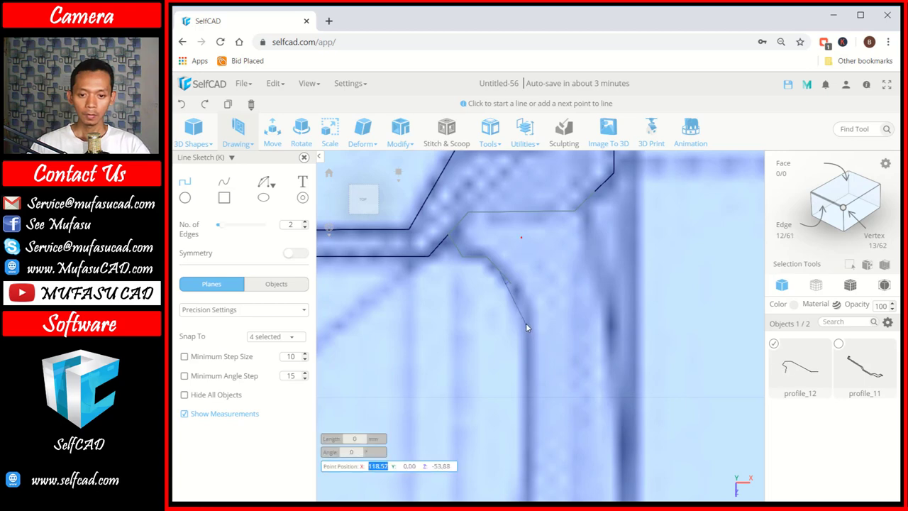
{"action": "key", "text": "ctrl+z"}
{"action": "left_click", "coordinate": [509, 283]}
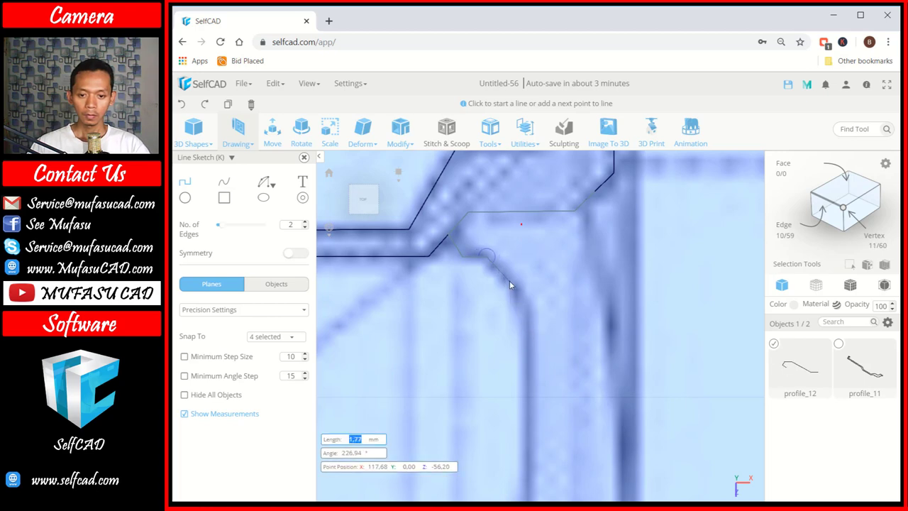
{"action": "left_click", "coordinate": [537, 328]}
- Trace the spoke's long inner edge, an about 12 mm segment followed by the curve down to the hub's sloped top
{"action": "scroll", "coordinate": [539, 326], "scroll_direction": "up", "scroll_amount": 6}
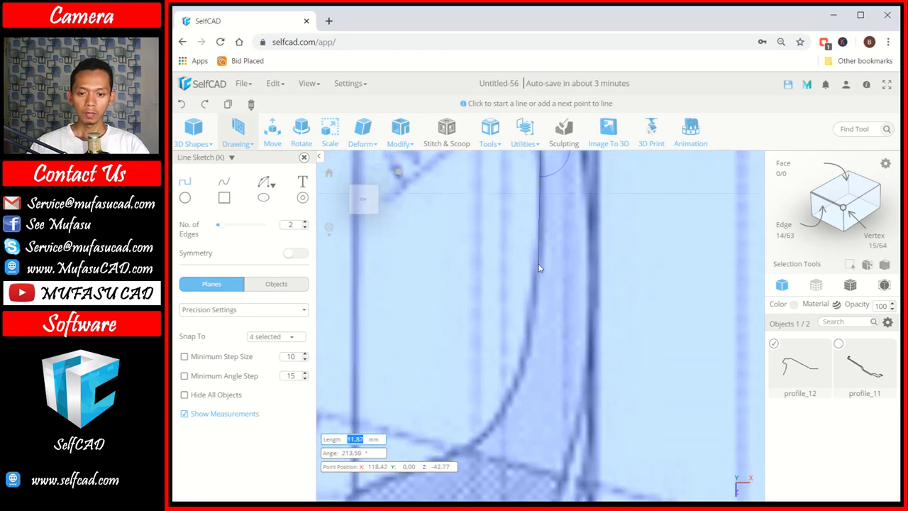
{"action": "left_click", "coordinate": [537, 266]}
{"action": "left_click", "coordinate": [525, 350]}
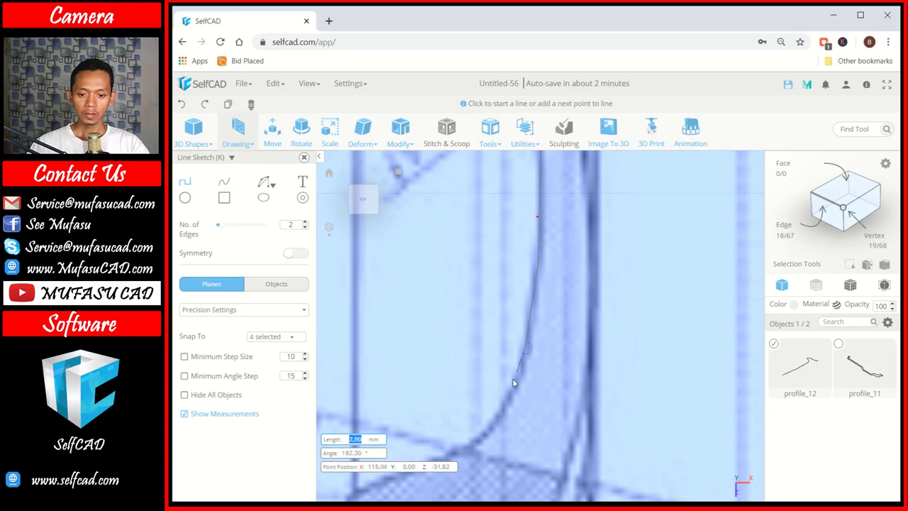
{"action": "left_click", "coordinate": [512, 389]}
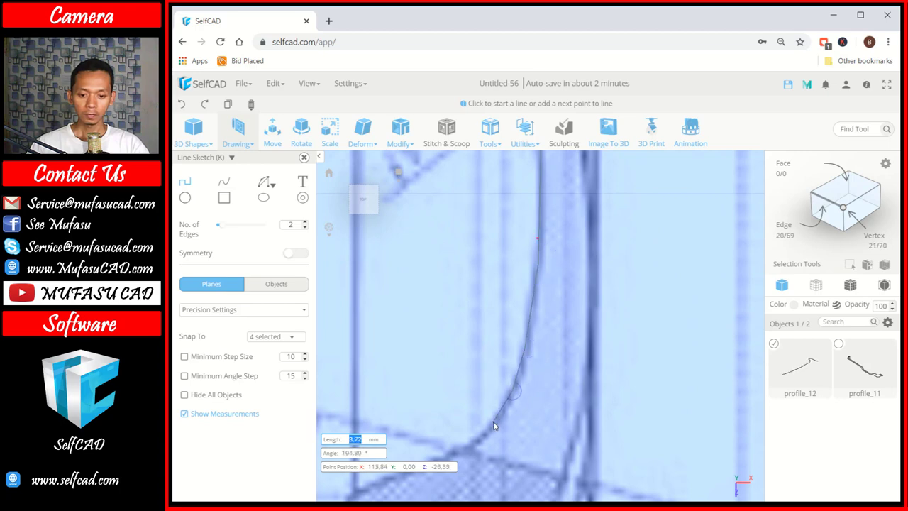
{"action": "left_click", "coordinate": [494, 425]}
{"action": "left_click", "coordinate": [465, 447]}
- Trace the spoke's slanted bottom edge across the hub and the lower part of its outer edge upward
{"action": "right_click_drag", "start_coordinate": [464, 425], "coordinate": [534, 207]}
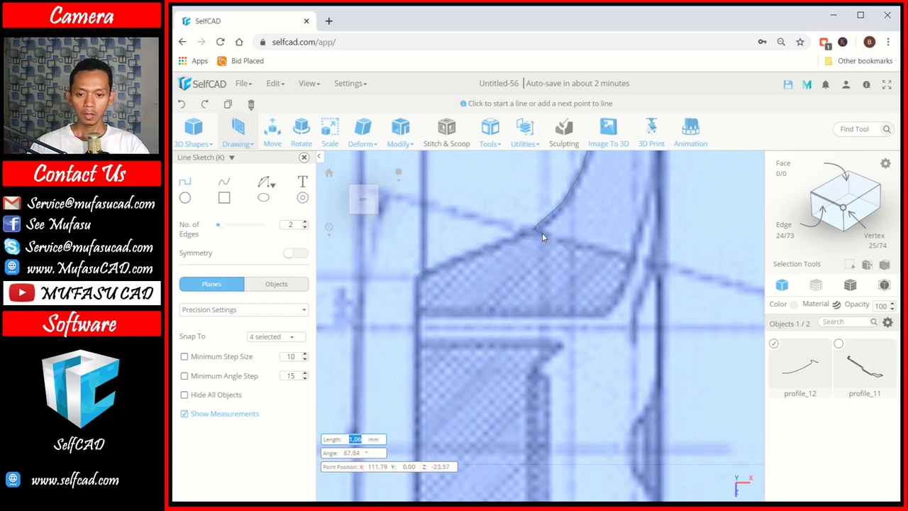
{"action": "left_click", "coordinate": [634, 258]}
{"action": "right_click_drag", "start_coordinate": [633, 213], "coordinate": [518, 340]}
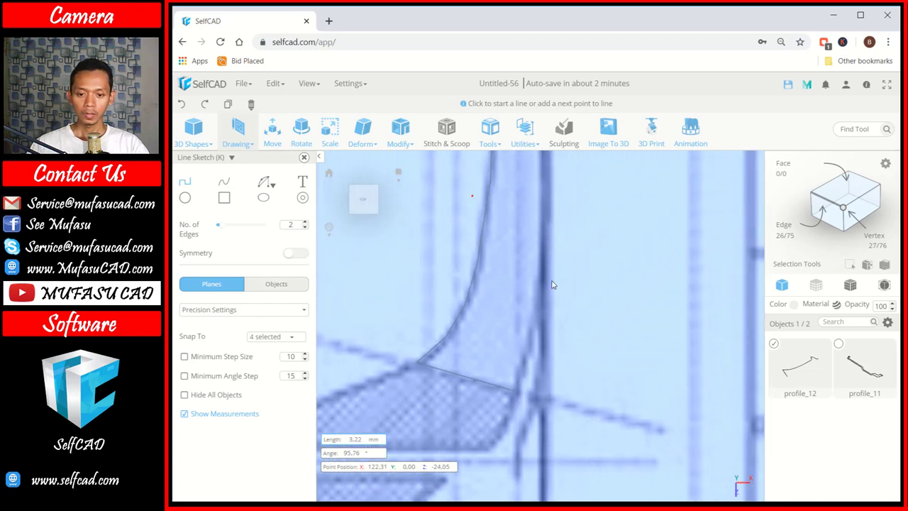
{"action": "left_click", "coordinate": [535, 344]}
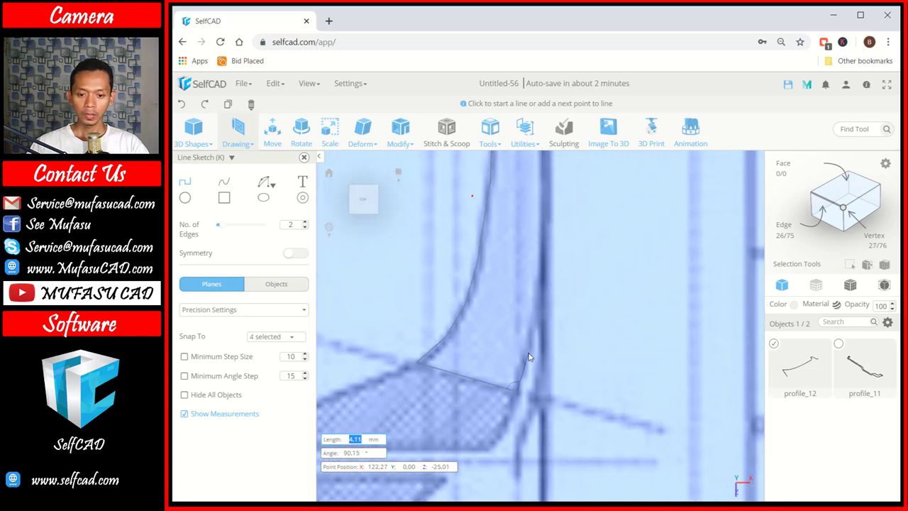
{"action": "left_click", "coordinate": [543, 296]}
{"action": "left_click", "coordinate": [548, 220]}
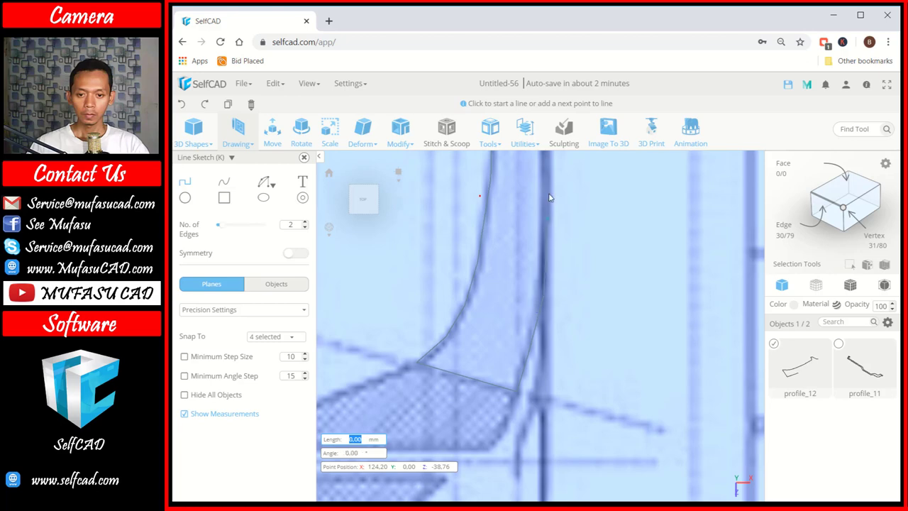
- Continue the spoke's outer edge upward, bending it in to meet the right flange's chamfer
{"action": "right_click_drag", "start_coordinate": [548, 172], "coordinate": [554, 223]}
{"action": "middle_click_drag", "start_coordinate": [556, 227], "coordinate": [542, 254]}
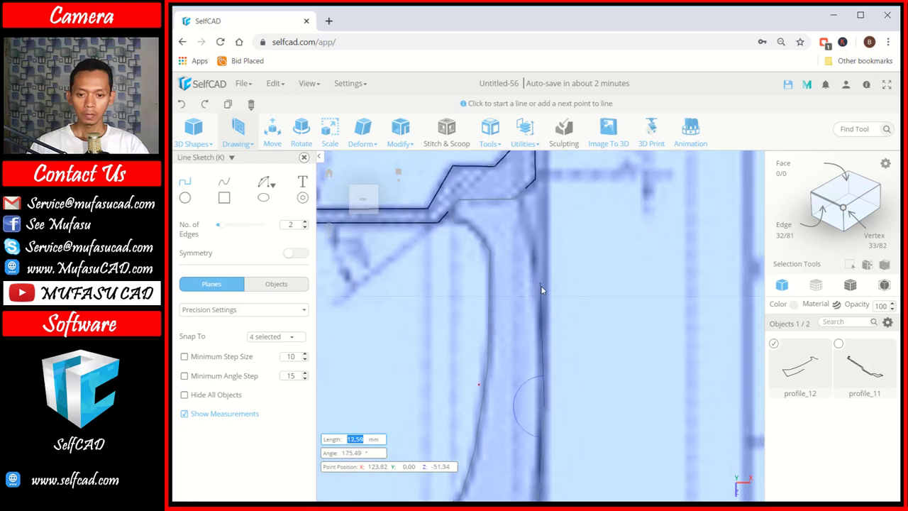
{"action": "left_click", "coordinate": [543, 294]}
{"action": "left_click", "coordinate": [530, 229]}
{"action": "left_click", "coordinate": [521, 208]}
{"action": "left_click", "coordinate": [526, 193]}
- Undo the spoke's closing segment and redraw it to close the profile at its starting point on the flange chamfer
{"action": "scroll", "coordinate": [523, 199], "scroll_direction": "up", "scroll_amount": 3}
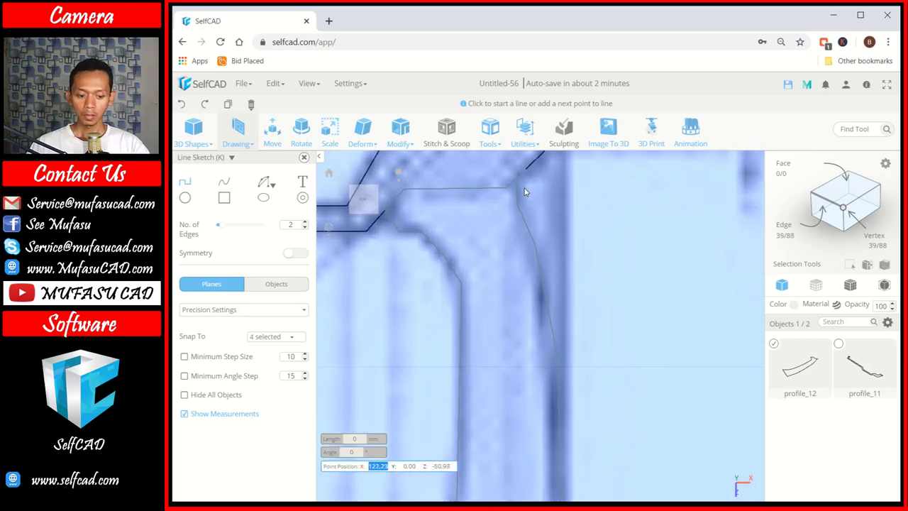
{"action": "key", "text": "ctrl+z"}
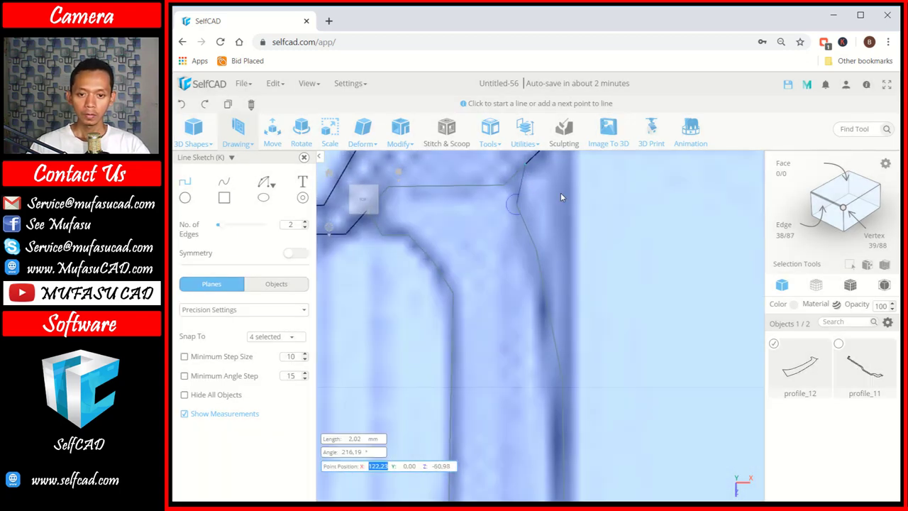
{"action": "scroll", "coordinate": [528, 168], "scroll_direction": "up", "scroll_amount": 2}
{"action": "scroll", "coordinate": [528, 166], "scroll_direction": "up", "scroll_amount": 1}
{"action": "right_click_drag", "start_coordinate": [529, 167], "coordinate": [531, 191]}
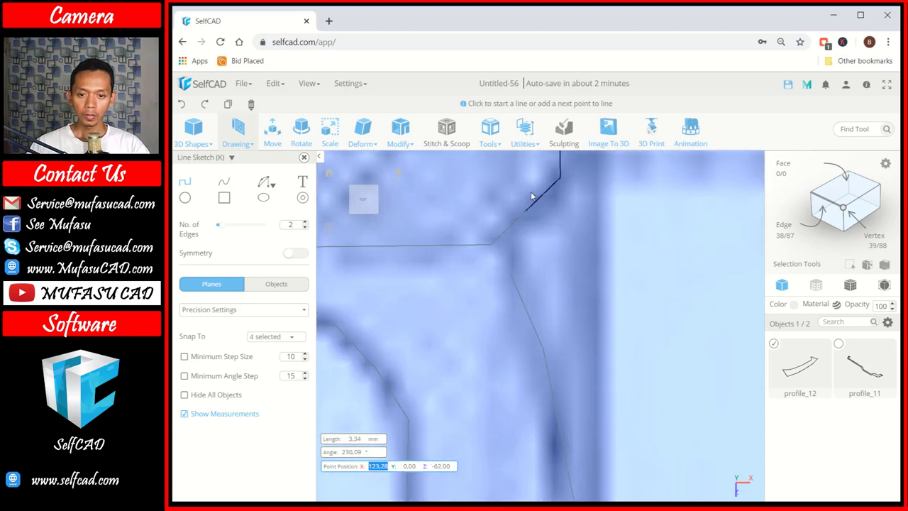
{"action": "left_click", "coordinate": [524, 212]}
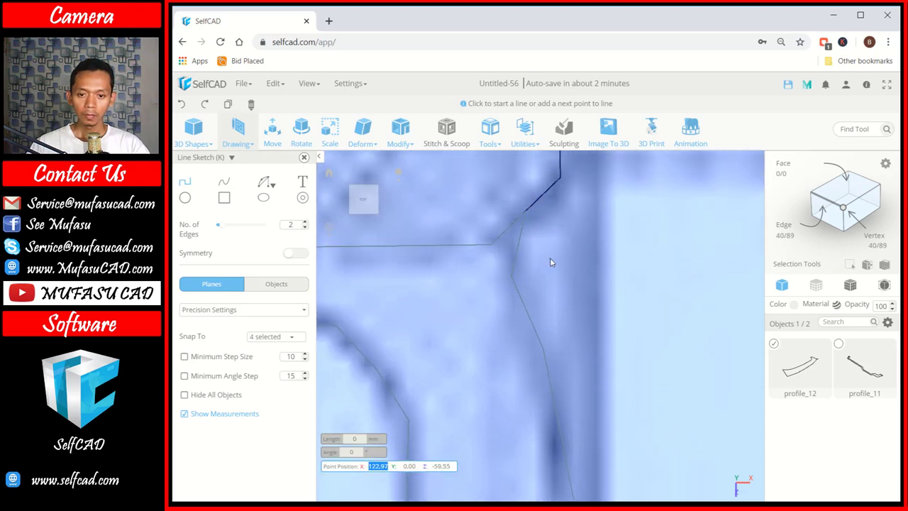
- Deselect the finished spoke profile and start the hub profile with its sloped top edge, from the spoke's inner bottom corner to the mounting face
{"action": "scroll", "coordinate": [551, 260], "scroll_direction": "down", "scroll_amount": 3}
{"action": "scroll", "coordinate": [561, 304], "scroll_direction": "down", "scroll_amount": 3}
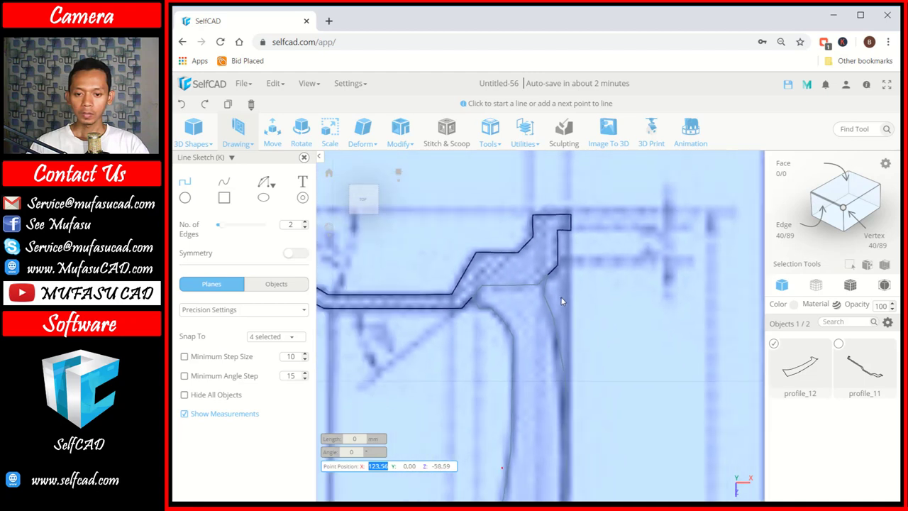
{"action": "left_click", "coordinate": [773, 344]}
{"action": "scroll", "coordinate": [628, 306], "scroll_direction": "down", "scroll_amount": 3}
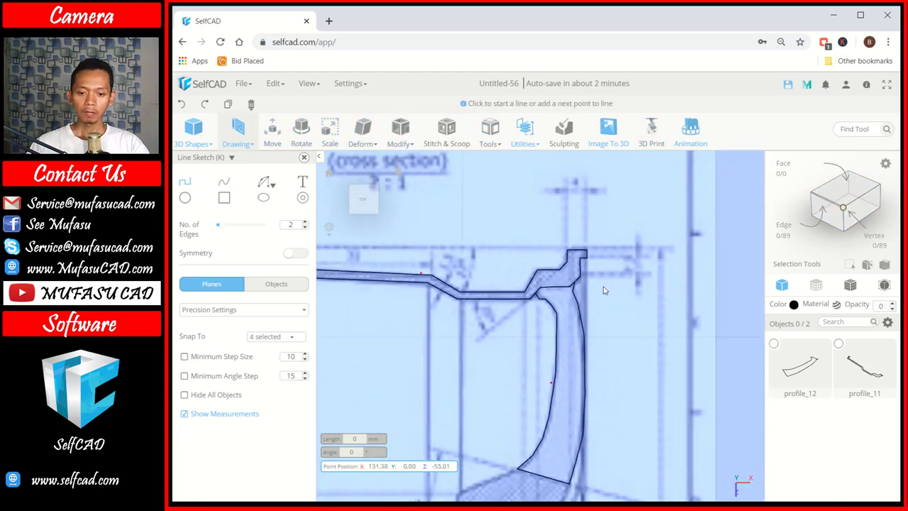
{"action": "middle_click_drag", "start_coordinate": [631, 454], "coordinate": [600, 237]}
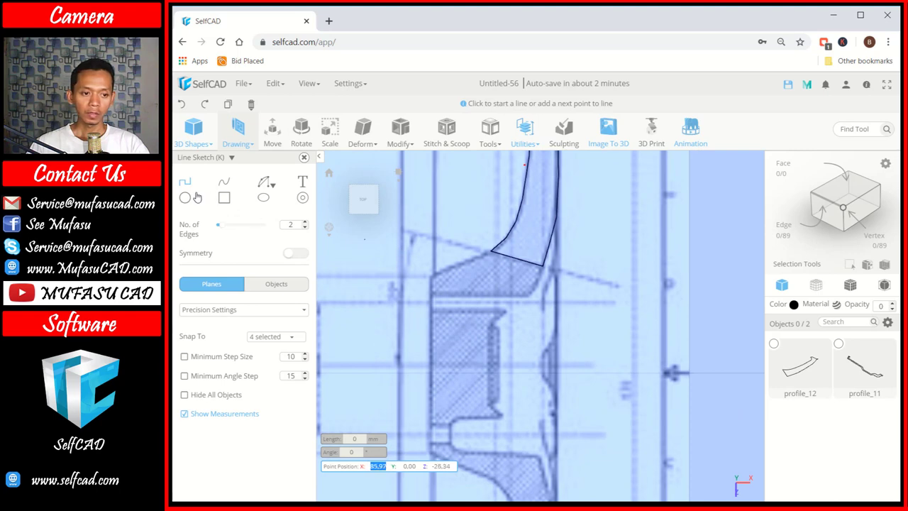
{"action": "scroll", "coordinate": [484, 243], "scroll_direction": "up", "scroll_amount": 4}
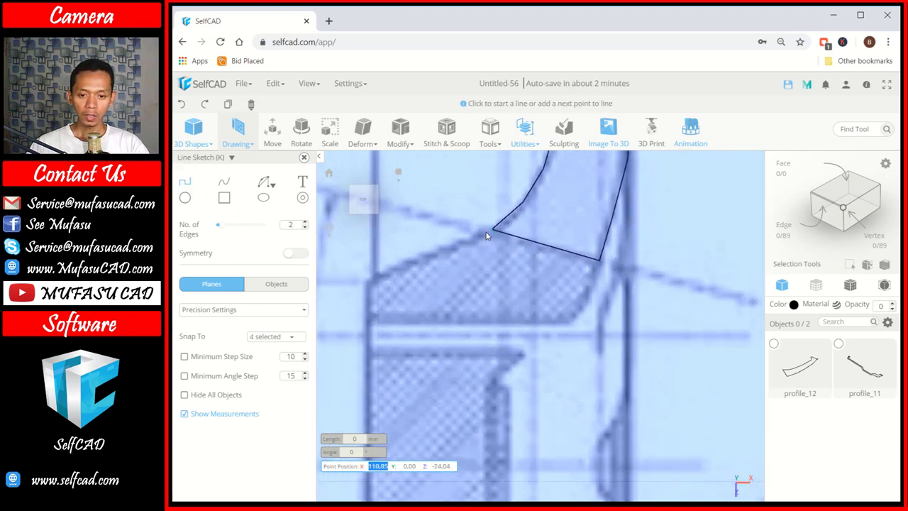
{"action": "left_click", "coordinate": [494, 231]}
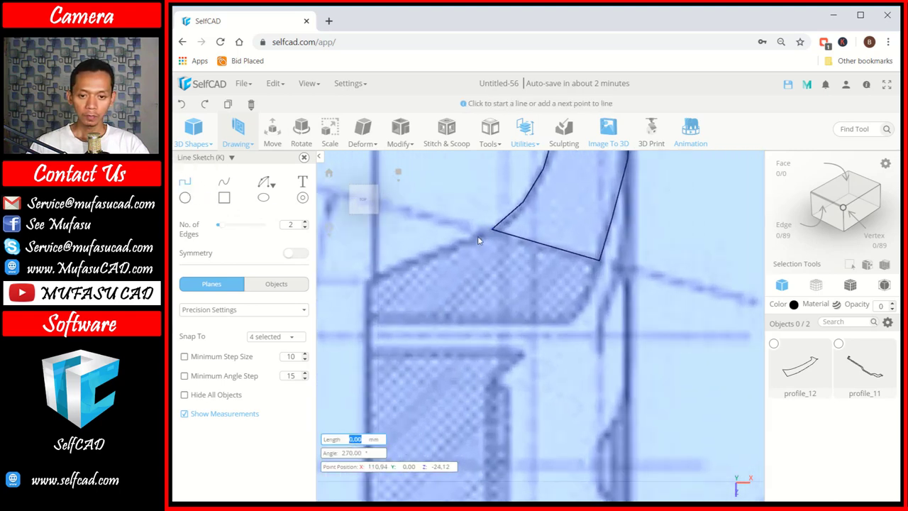
{"action": "left_click", "coordinate": [369, 285]}
- Trace the hub's mounting face about 17 mm down to the wheel's centreline, and about 22 mm along the centreline to the front recess
{"action": "scroll", "coordinate": [413, 344], "scroll_direction": "down", "scroll_amount": 3}
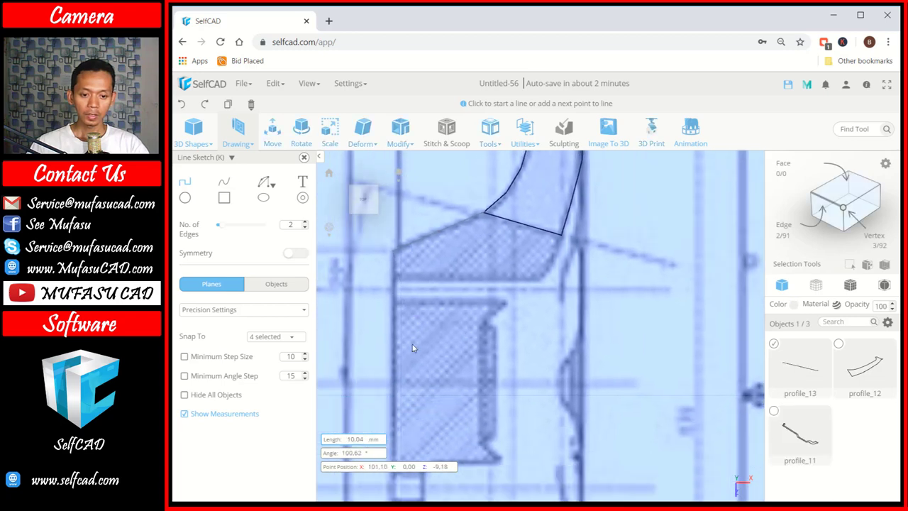
{"action": "left_click", "coordinate": [400, 339]}
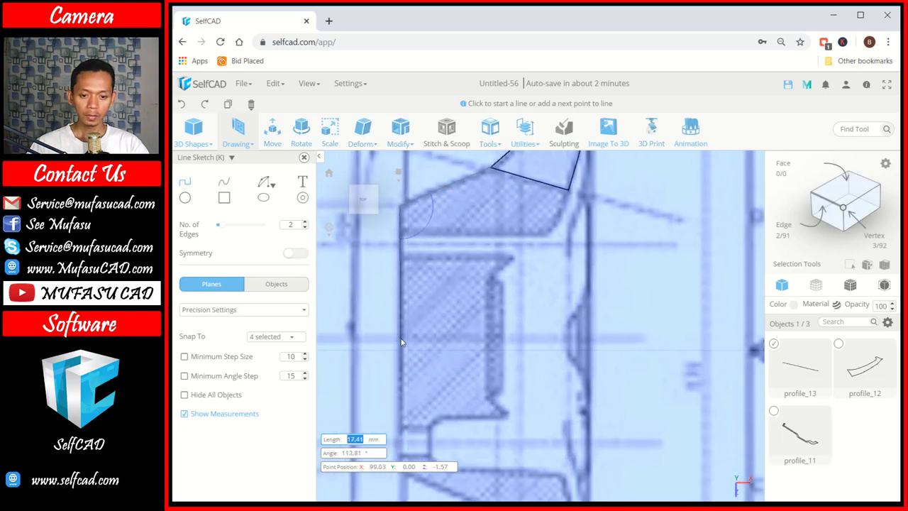
{"action": "left_click", "coordinate": [568, 337]}
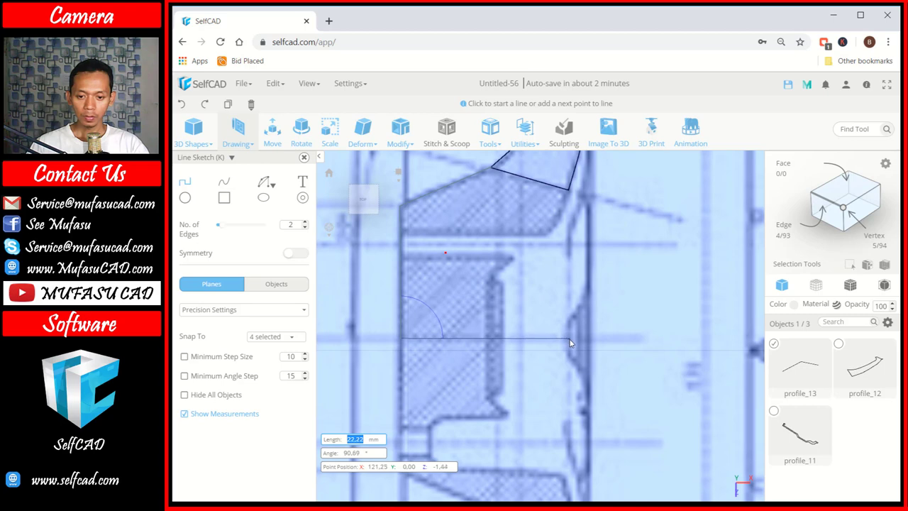
- Trace the hub's front outline up to the spoke's outer bottom corner, close the profile at its starting point, and finish line sketching
{"action": "left_click", "coordinate": [572, 315]}
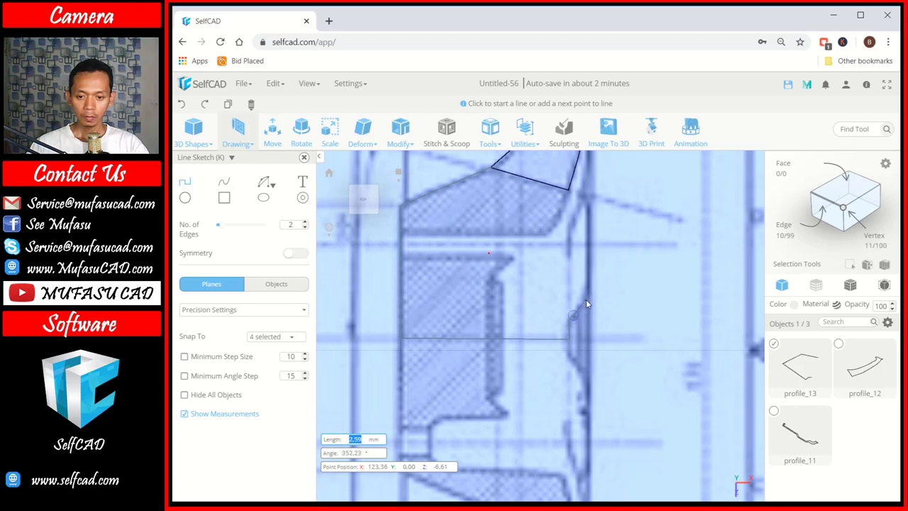
{"action": "left_click", "coordinate": [585, 299]}
{"action": "left_click", "coordinate": [590, 287]}
{"action": "left_click", "coordinate": [590, 261]}
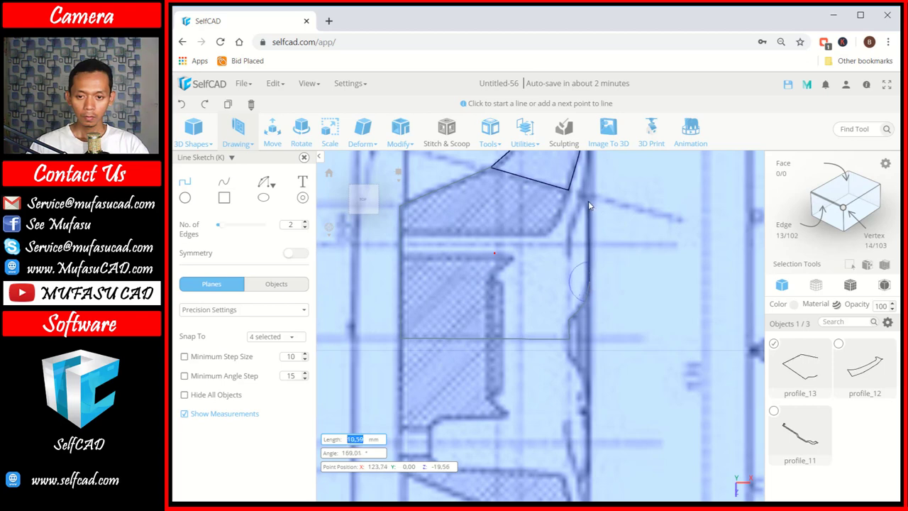
{"action": "left_click", "coordinate": [588, 201]}
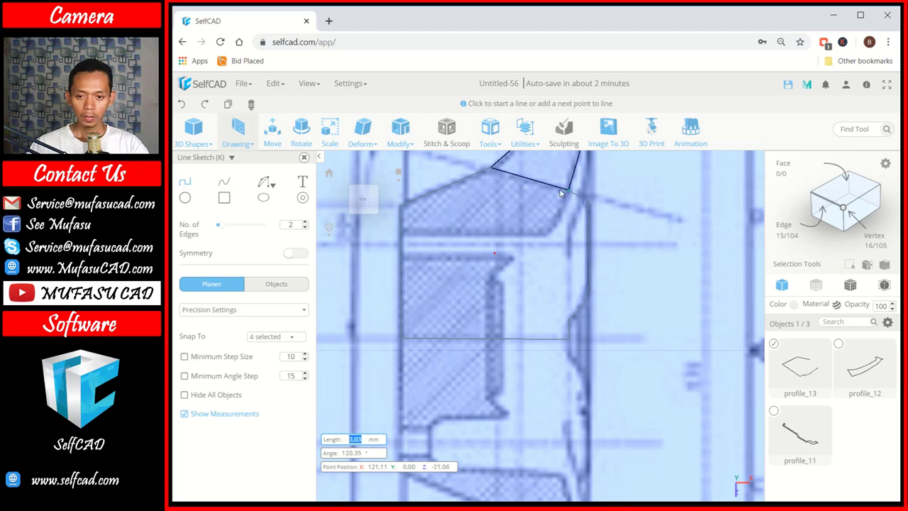
{"action": "left_click", "coordinate": [493, 169]}
{"action": "left_click", "coordinate": [773, 344]}
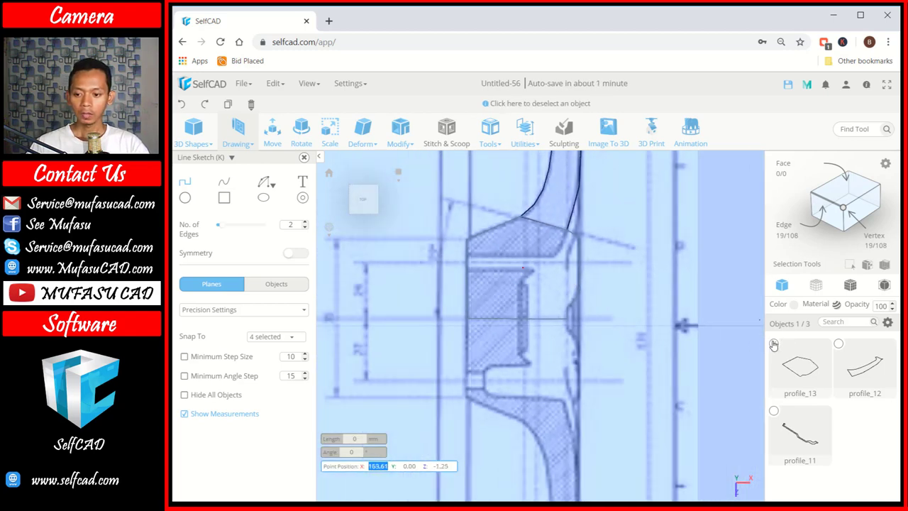
{"action": "scroll", "coordinate": [632, 334], "scroll_direction": "down", "scroll_amount": 5}
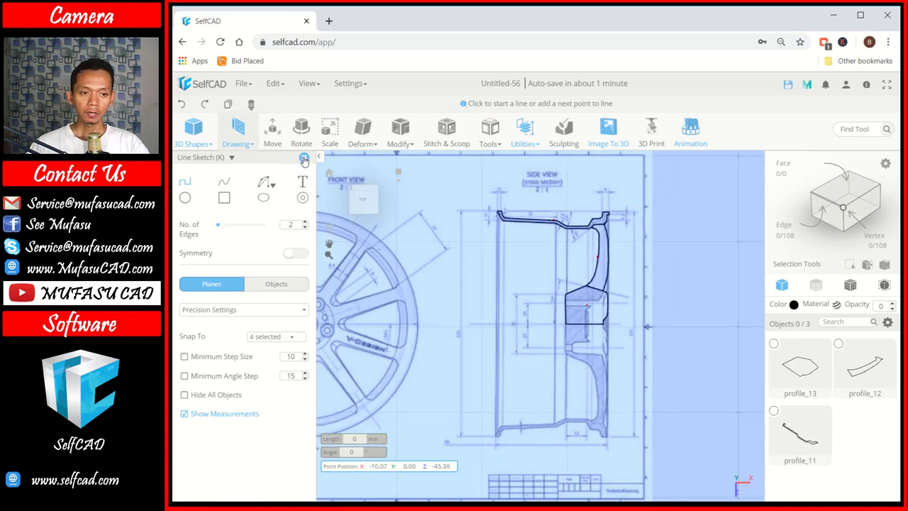
{"action": "left_click", "coordinate": [303, 159]}
- Select the rim, spoke and hub profiles together and raise them above the reference drawing to Y 90
{"action": "mouse_move", "coordinate": [510, 312]}
{"action": "right_mouse_down"}
{"action": "mouse_move", "coordinate": [562, 310]}
{"action": "mouse_move", "coordinate": [525, 294]}
{"action": "right_mouse_up"}
{"action": "left_click", "coordinate": [773, 409]}
{"action": "left_click", "coordinate": [773, 345]}
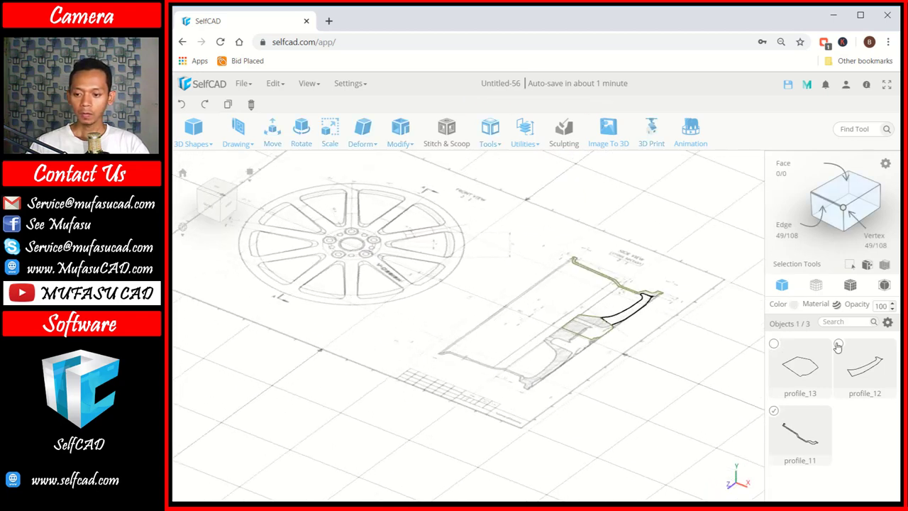
{"action": "left_click", "coordinate": [838, 343]}
{"action": "middle_click_drag", "start_coordinate": [728, 337], "coordinate": [666, 341]}
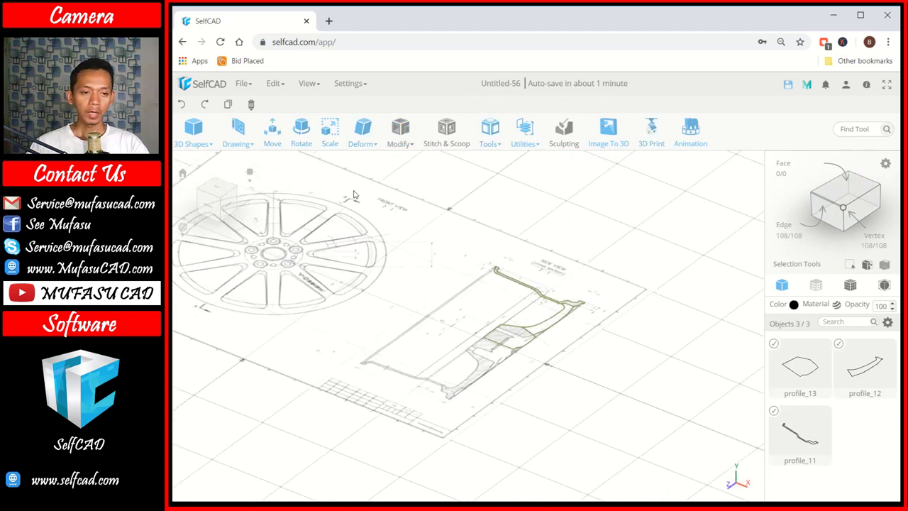
{"action": "left_click", "coordinate": [273, 131]}
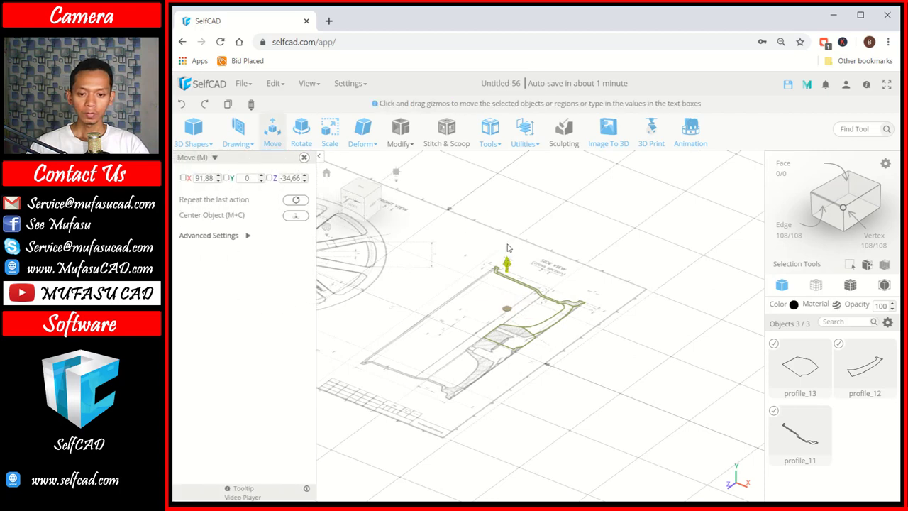
{"action": "left_click_drag", "start_coordinate": [508, 247], "coordinate": [507, 141]}
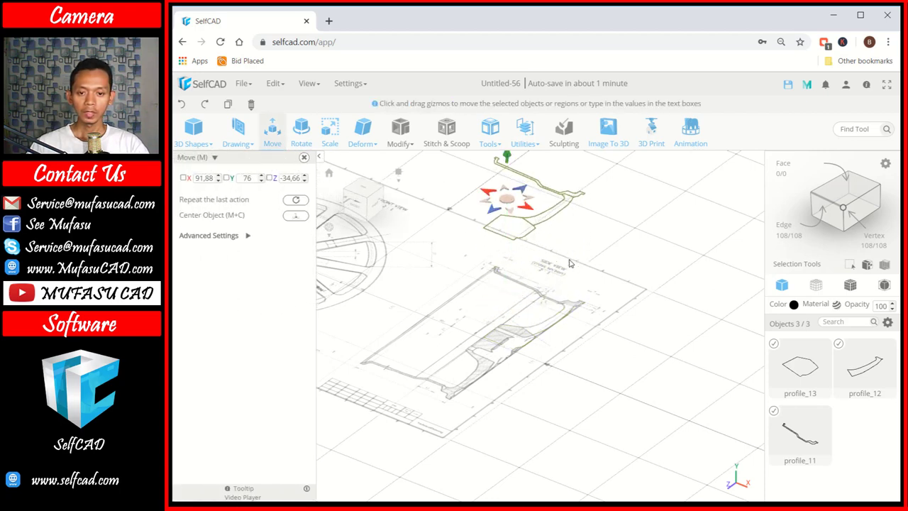
{"action": "middle_click_drag", "start_coordinate": [569, 263], "coordinate": [571, 343]}
{"action": "left_click_drag", "start_coordinate": [507, 236], "coordinate": [507, 214]}
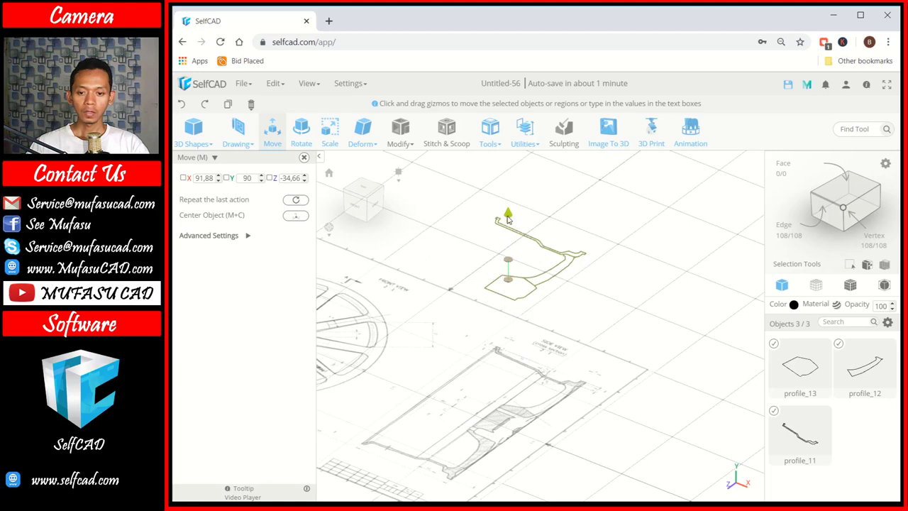
{"action": "left_click", "coordinate": [596, 291]}
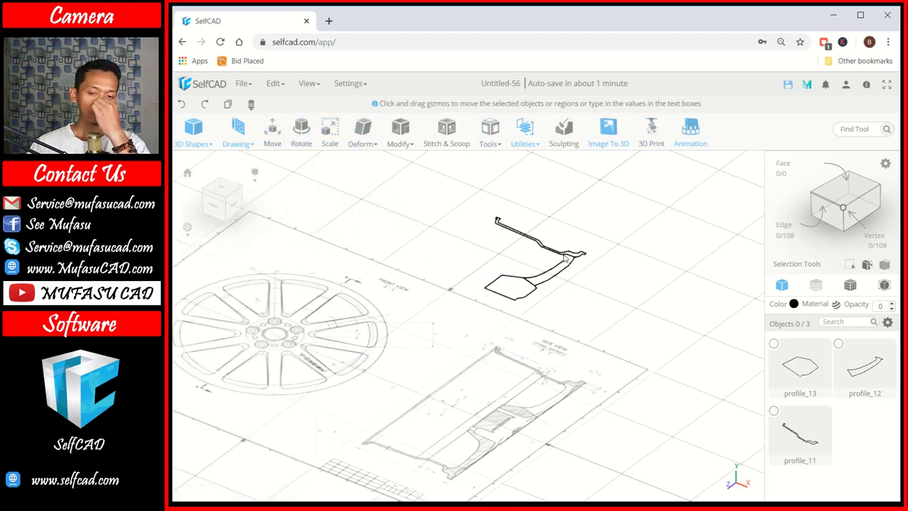
- Revolve the rim profile 360 degrees with 200 segments around the hub profile's centreline edge, keeping all objects shown, and deselect the result
{"action": "scroll", "coordinate": [565, 259], "scroll_direction": "up", "scroll_amount": 3}
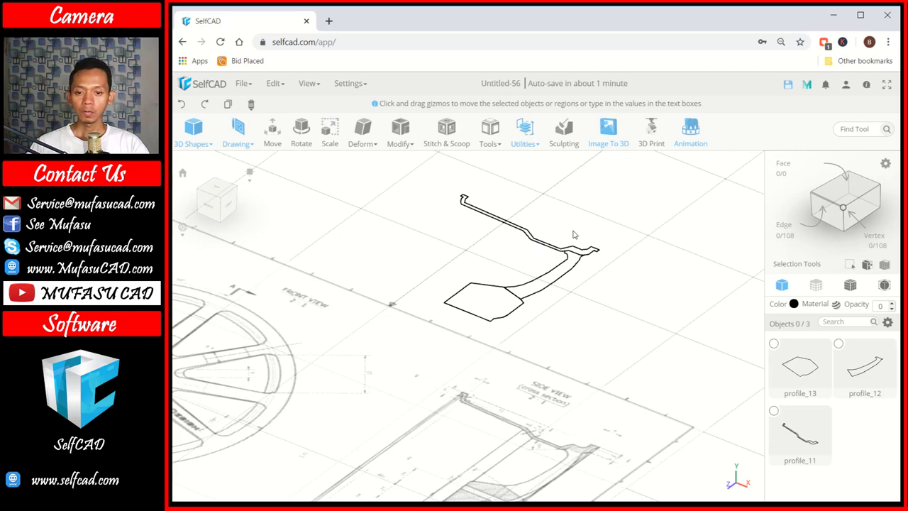
{"action": "left_click", "coordinate": [567, 247]}
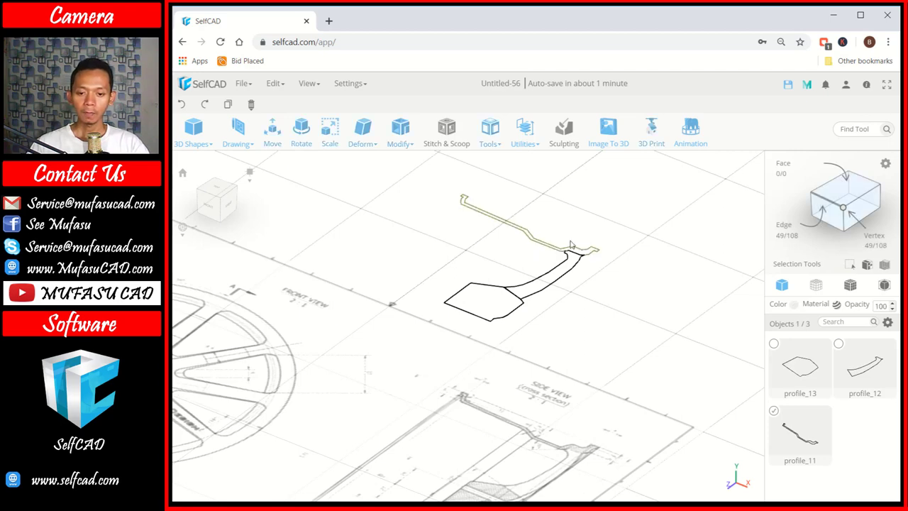
{"action": "left_click", "coordinate": [489, 131]}
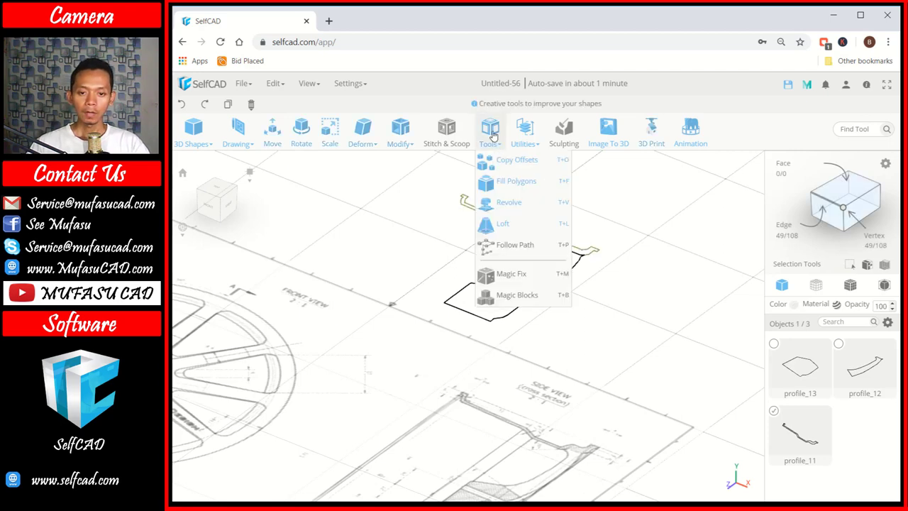
{"action": "left_click", "coordinate": [500, 205]}
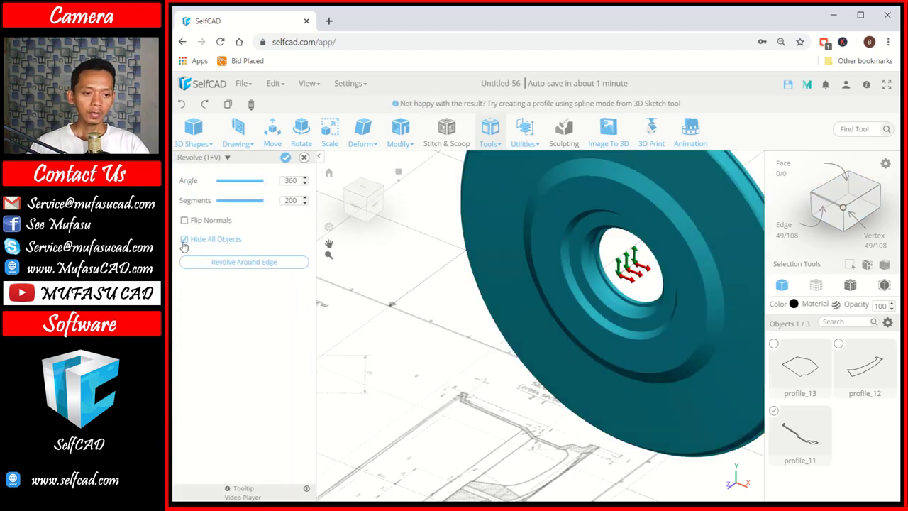
{"action": "left_click", "coordinate": [184, 240]}
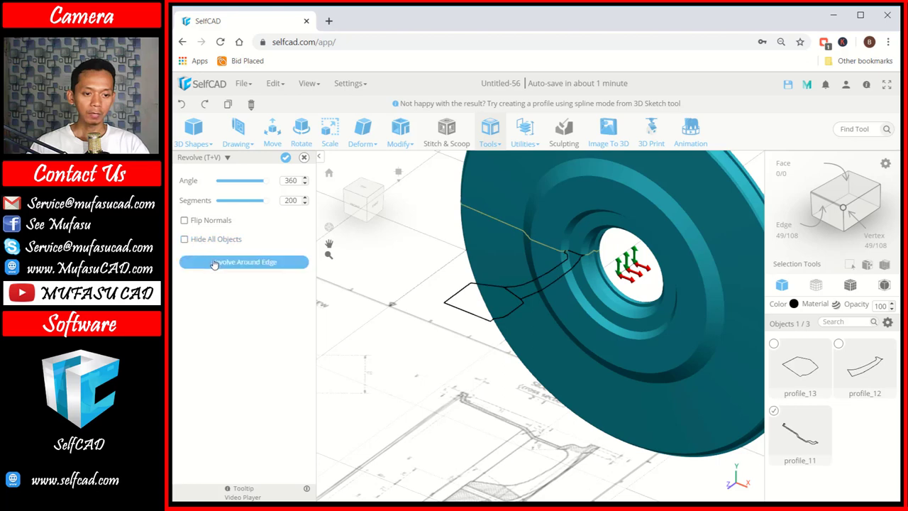
{"action": "left_click", "coordinate": [239, 264]}
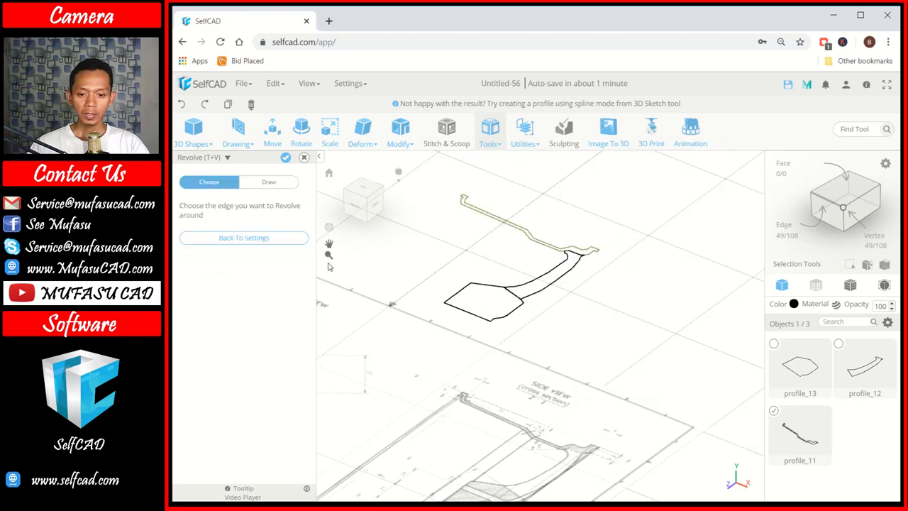
{"action": "left_click", "coordinate": [455, 308]}
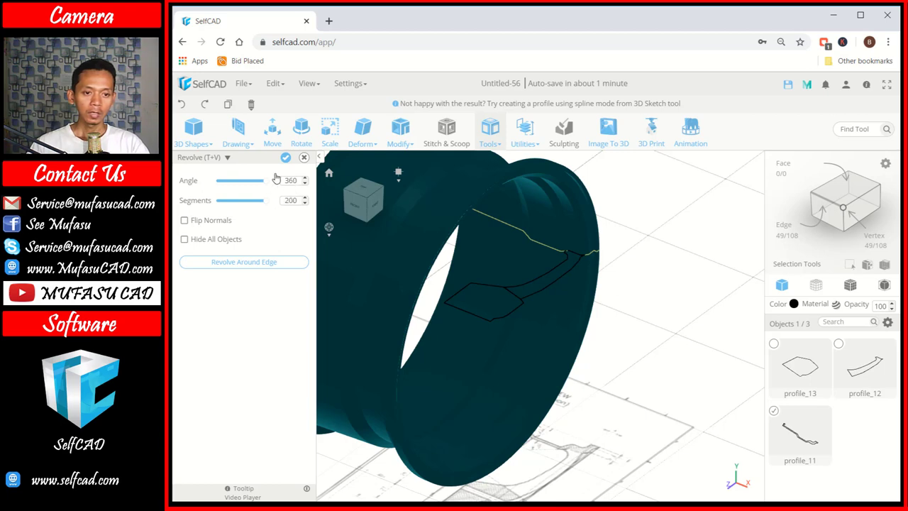
{"action": "left_click", "coordinate": [286, 159]}
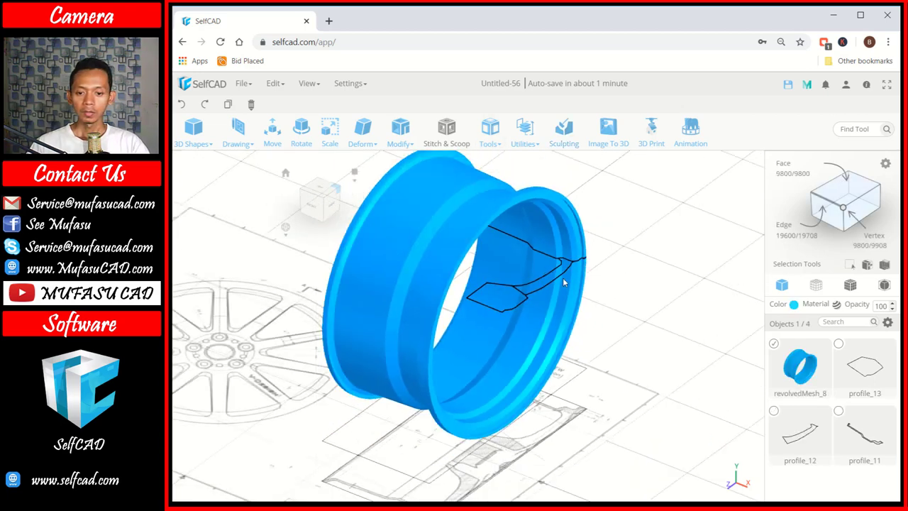
{"action": "left_click", "coordinate": [630, 288]}
- Revolve the spoke profile 52 degrees with filled ends around the hub profile's centreline edge, with all objects shown, and deselect the result
{"action": "scroll", "coordinate": [583, 269], "scroll_direction": "up", "scroll_amount": 2}
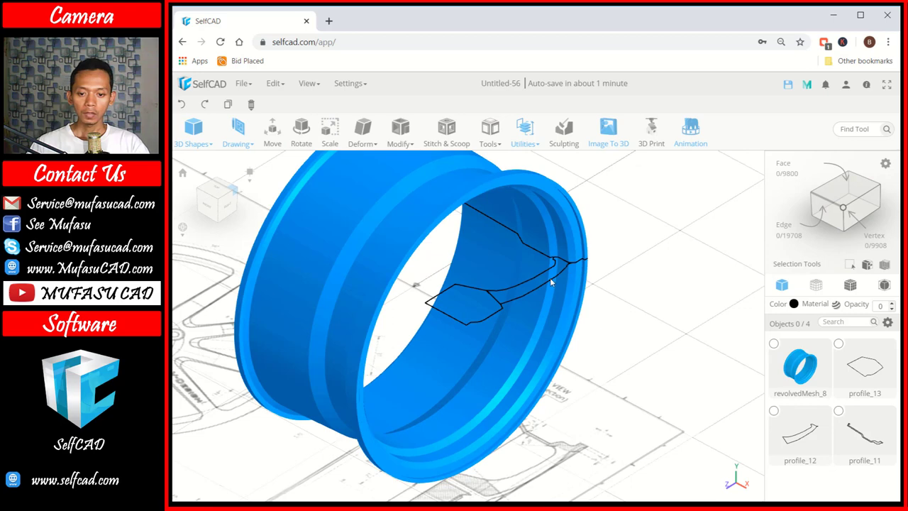
{"action": "left_click", "coordinate": [551, 281]}
{"action": "left_click", "coordinate": [490, 132]}
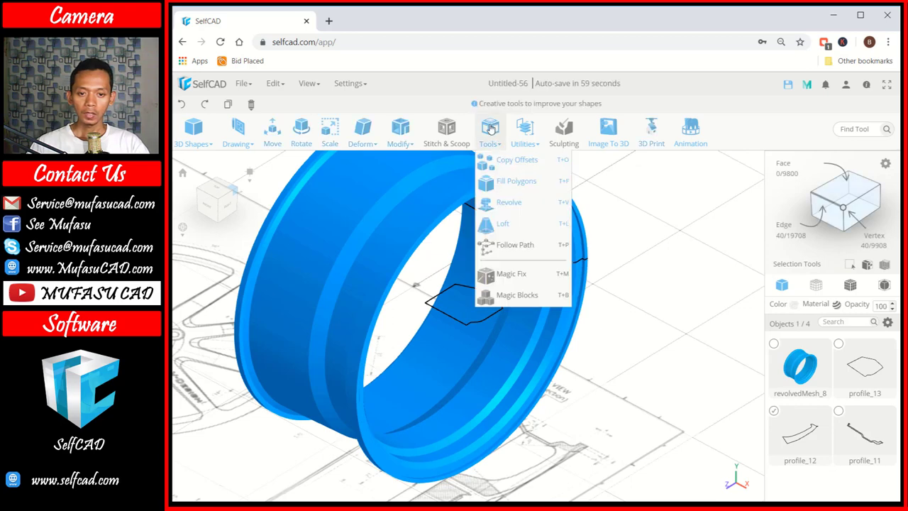
{"action": "left_click", "coordinate": [516, 202]}
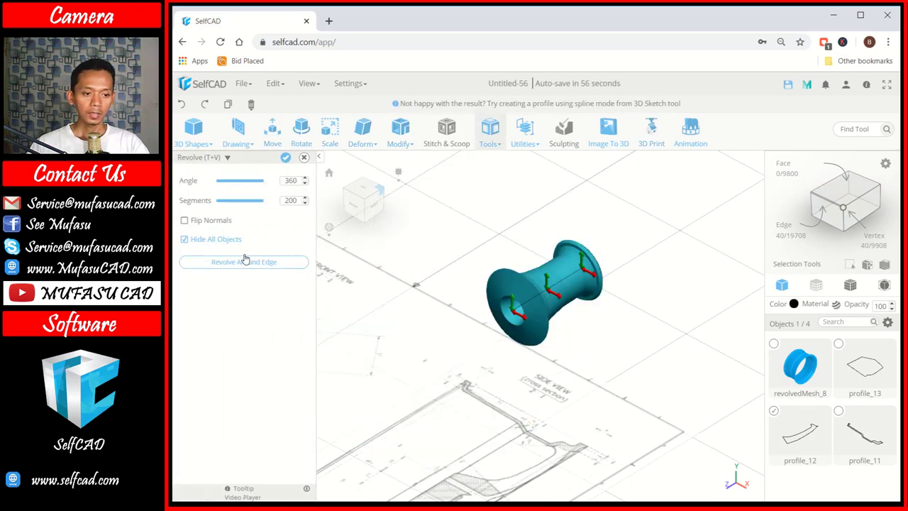
{"action": "left_click", "coordinate": [185, 240]}
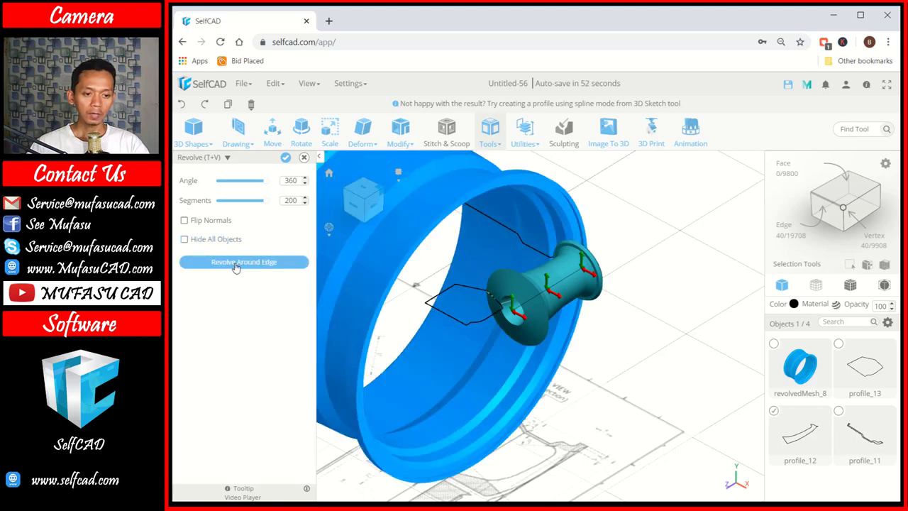
{"action": "left_click", "coordinate": [236, 263]}
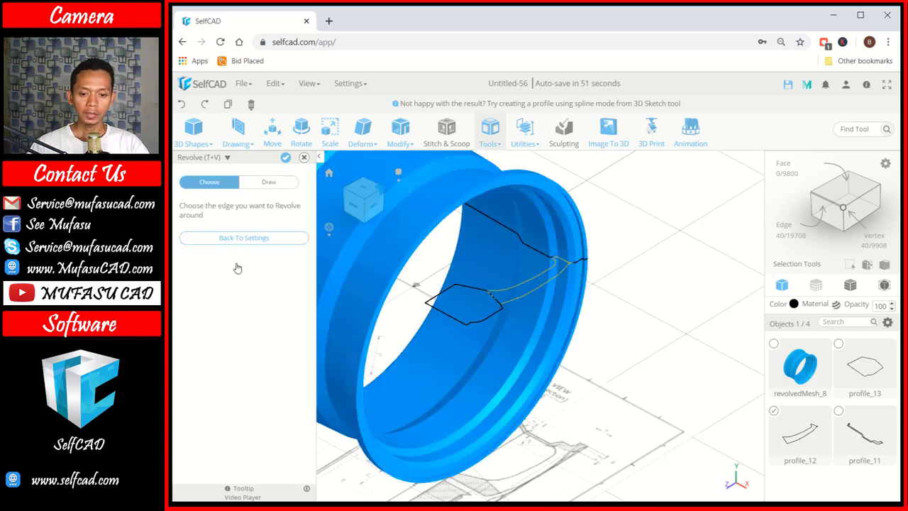
{"action": "left_click", "coordinate": [431, 308]}
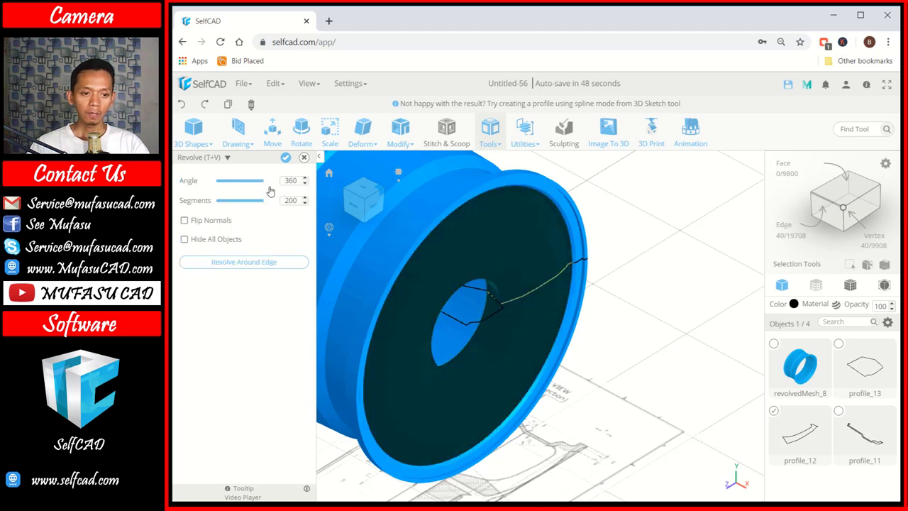
{"action": "left_click_drag", "start_coordinate": [266, 185], "coordinate": [224, 187]}
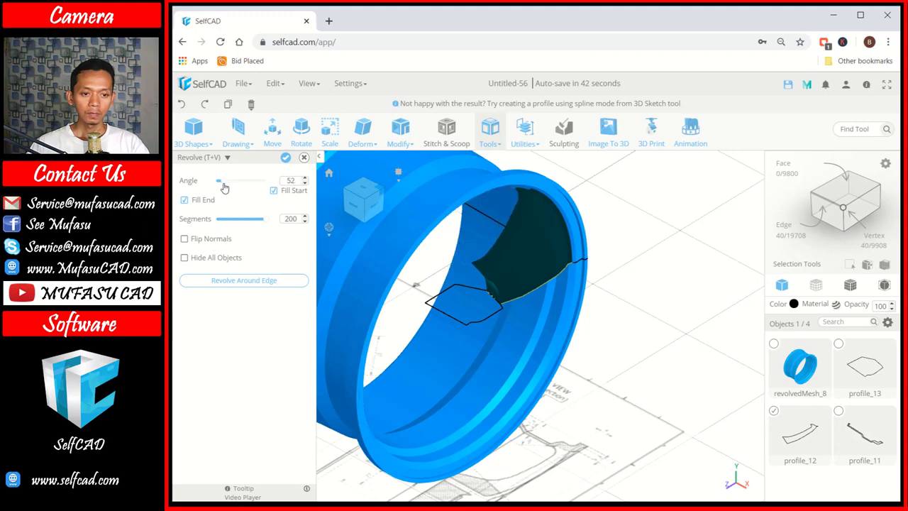
{"action": "left_click", "coordinate": [284, 159]}
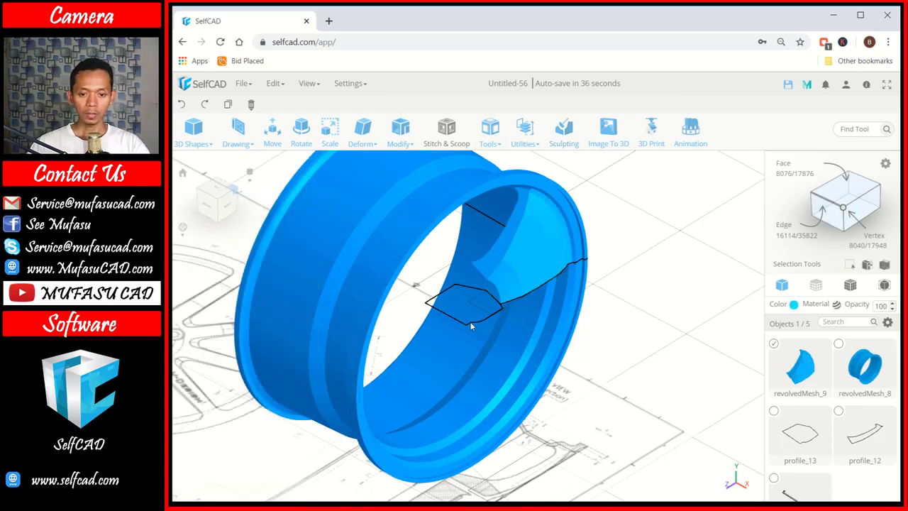
{"action": "left_click", "coordinate": [637, 308]}
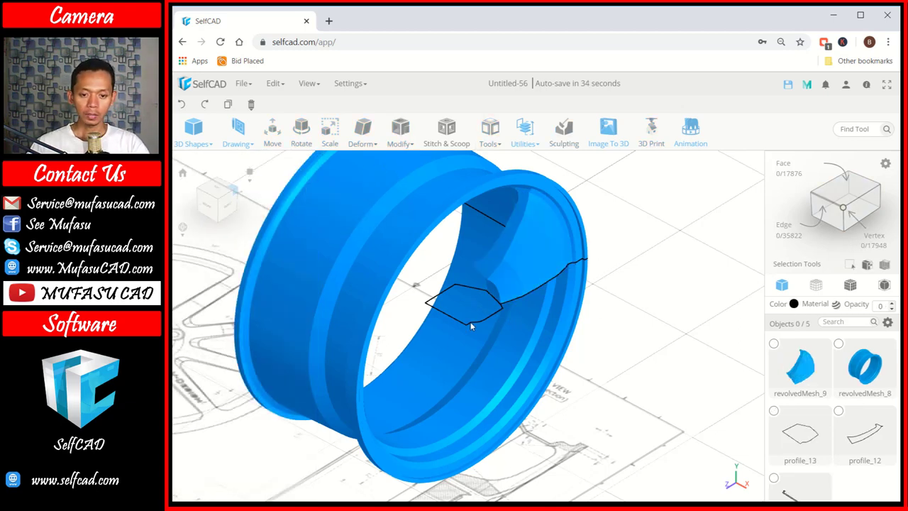
- Revolve the hub profile 360 degrees with 200 segments around its own centreline edge
{"action": "left_click", "coordinate": [469, 321]}
{"action": "left_click", "coordinate": [490, 131]}
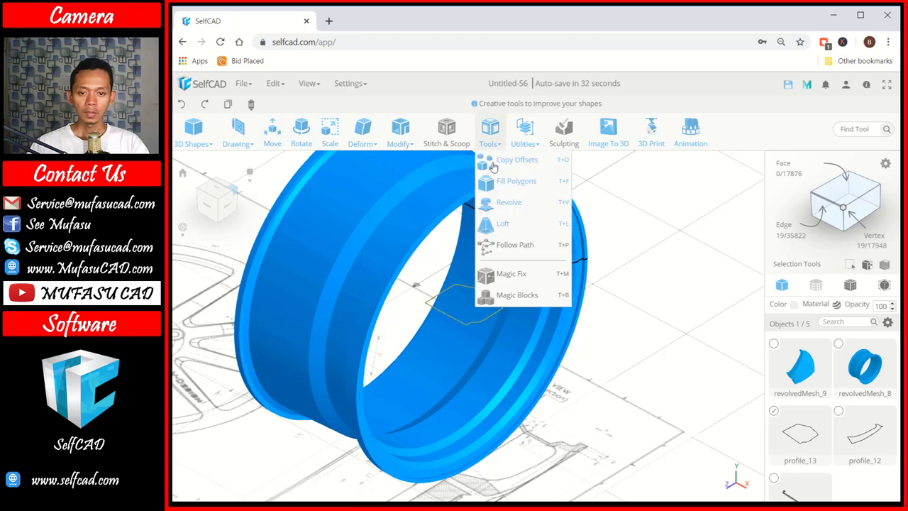
{"action": "left_click", "coordinate": [506, 205]}
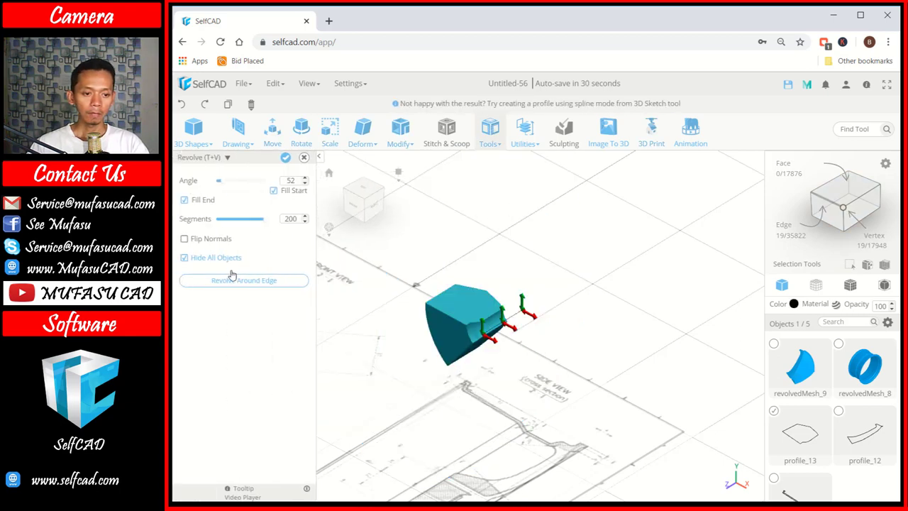
{"action": "left_click", "coordinate": [237, 282]}
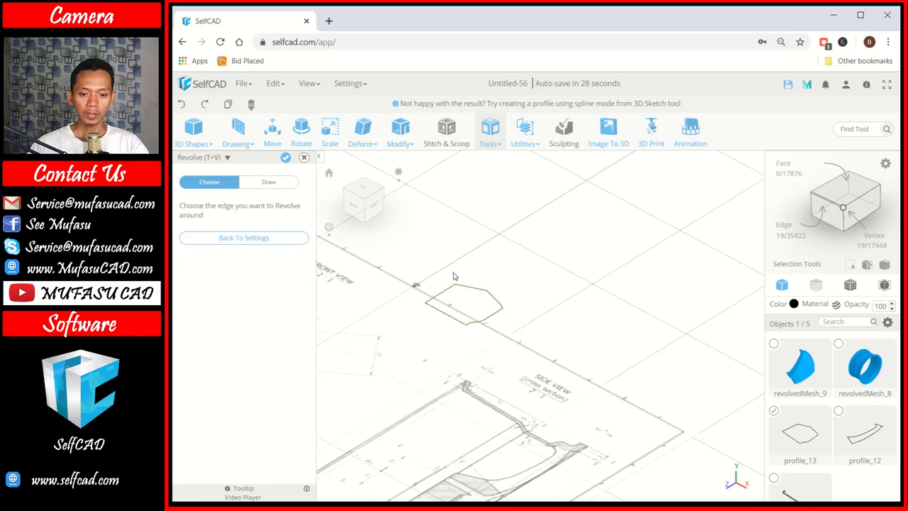
{"action": "left_click", "coordinate": [429, 310]}
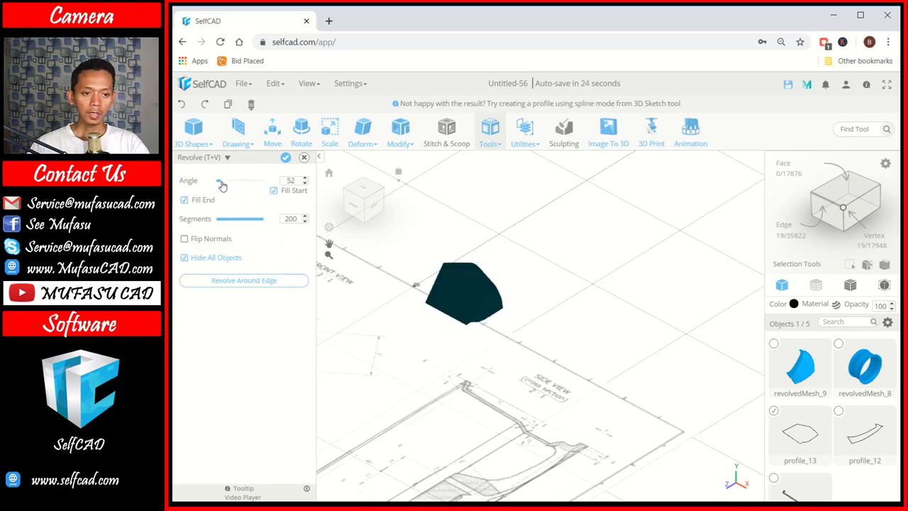
{"action": "left_click_drag", "start_coordinate": [222, 185], "coordinate": [293, 192]}
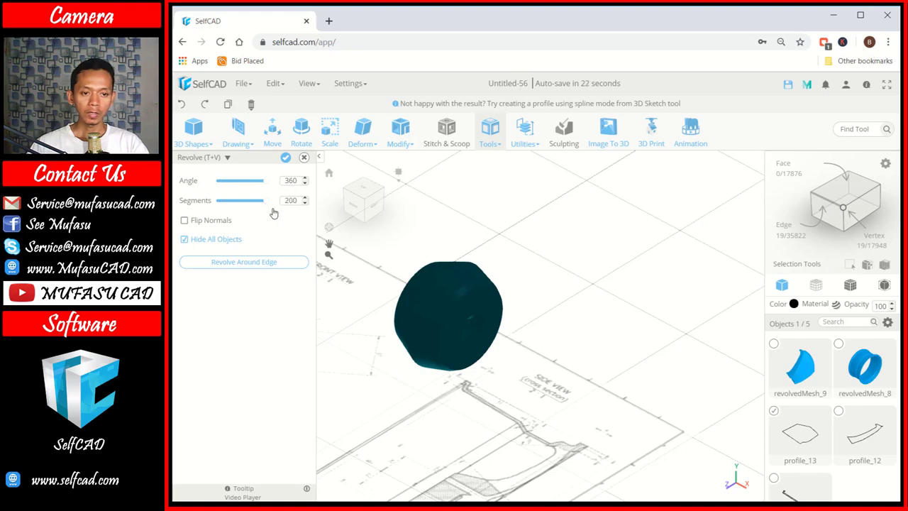
{"action": "left_click", "coordinate": [286, 158]}
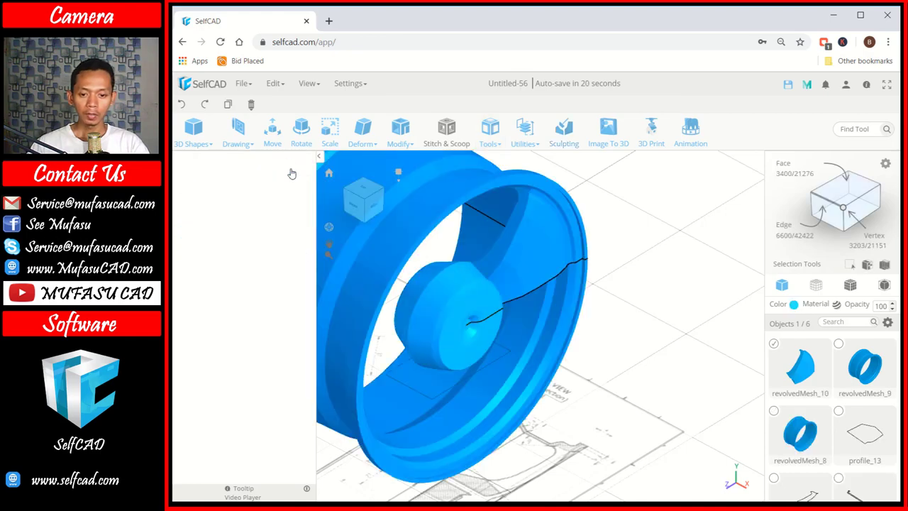
- Select the hub, spoke and rim bodies together, rotate them 270 degrees about Z, and deselect them in top view
{"action": "scroll", "coordinate": [592, 294], "scroll_direction": "down", "scroll_amount": 3}
{"action": "mouse_move", "coordinate": [604, 300]}
{"action": "left_mouse_down"}
{"action": "mouse_move", "coordinate": [560, 261]}
{"action": "mouse_move", "coordinate": [543, 287]}
{"action": "left_mouse_up"}
{"action": "left_click_drag", "start_coordinate": [475, 261], "coordinate": [597, 261]}
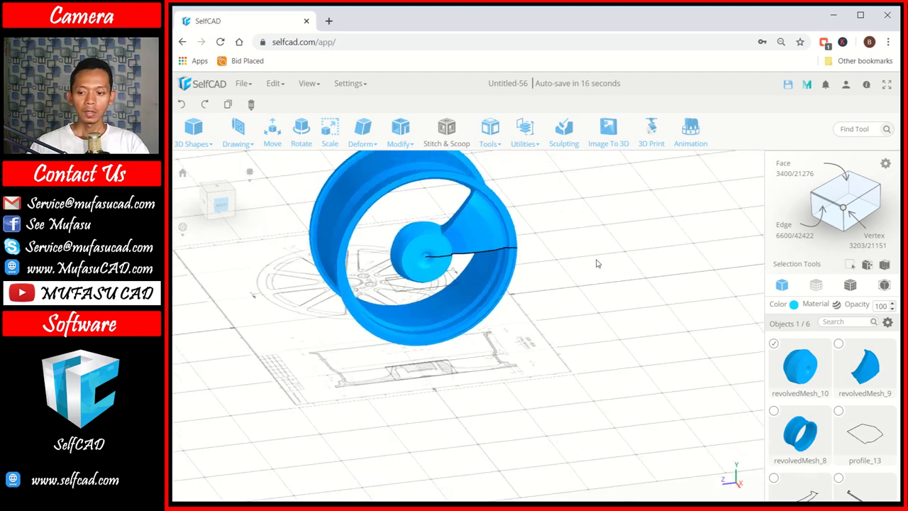
{"action": "left_click", "coordinate": [839, 343]}
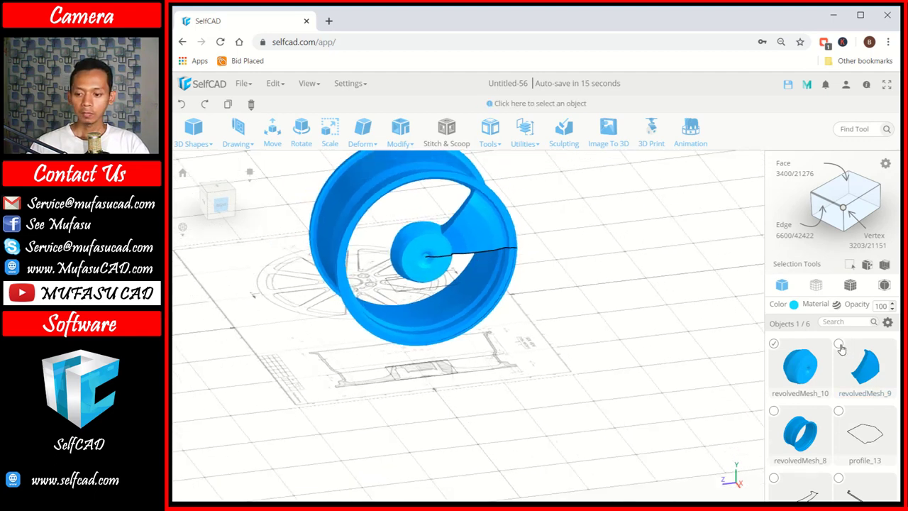
{"action": "left_click", "coordinate": [774, 410]}
{"action": "scroll", "coordinate": [420, 273], "scroll_direction": "down", "scroll_amount": 3}
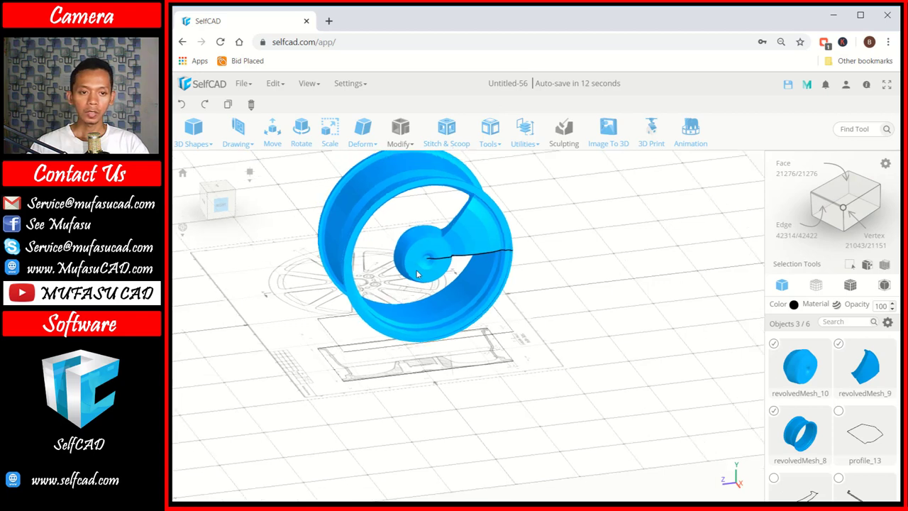
{"action": "left_click", "coordinate": [301, 140]}
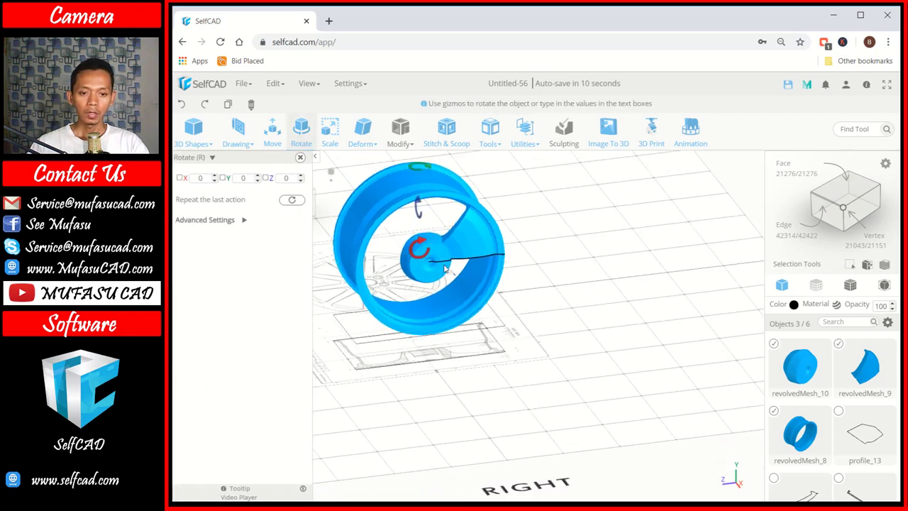
{"action": "left_click_drag", "start_coordinate": [396, 205], "coordinate": [480, 242]}
{"action": "left_click_drag", "start_coordinate": [522, 272], "coordinate": [508, 399]}
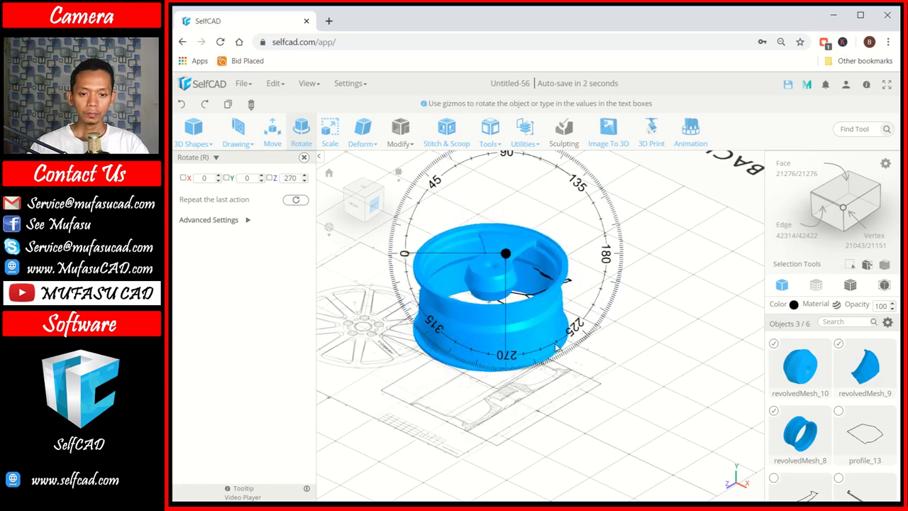
{"action": "scroll", "coordinate": [581, 324], "scroll_direction": "down", "scroll_amount": 3}
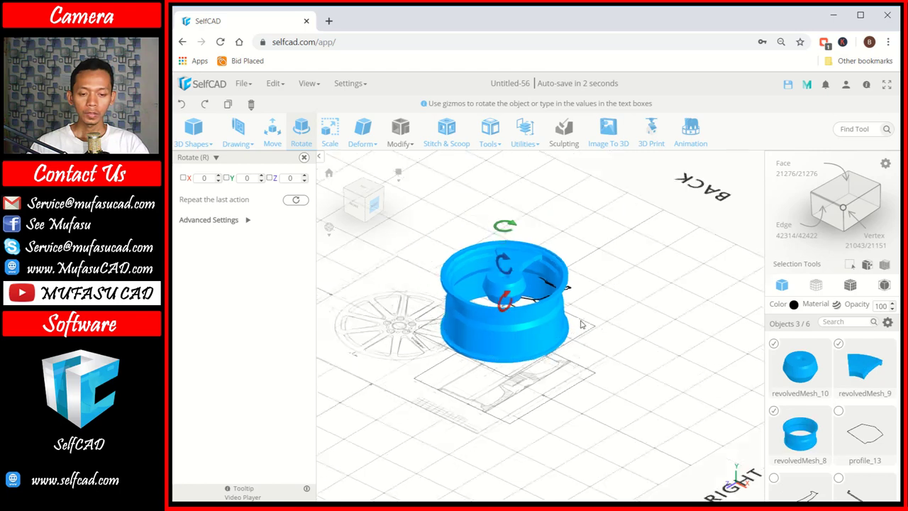
{"action": "left_click", "coordinate": [363, 190]}
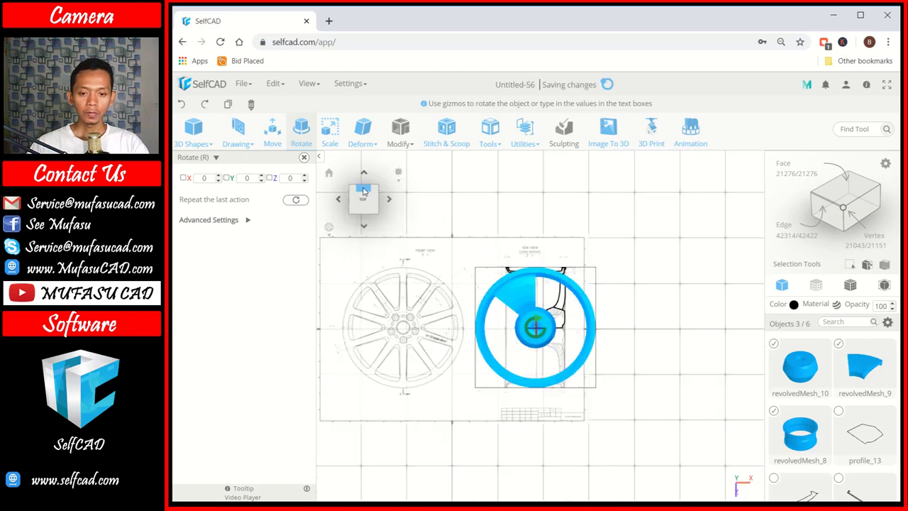
{"action": "left_click", "coordinate": [683, 221]}
- Start a line sketch on the front view, tracing the upright spoke's left edge about 62 mm outward past the rim and across its outer end
{"action": "scroll", "coordinate": [381, 296], "scroll_direction": "up", "scroll_amount": 5}
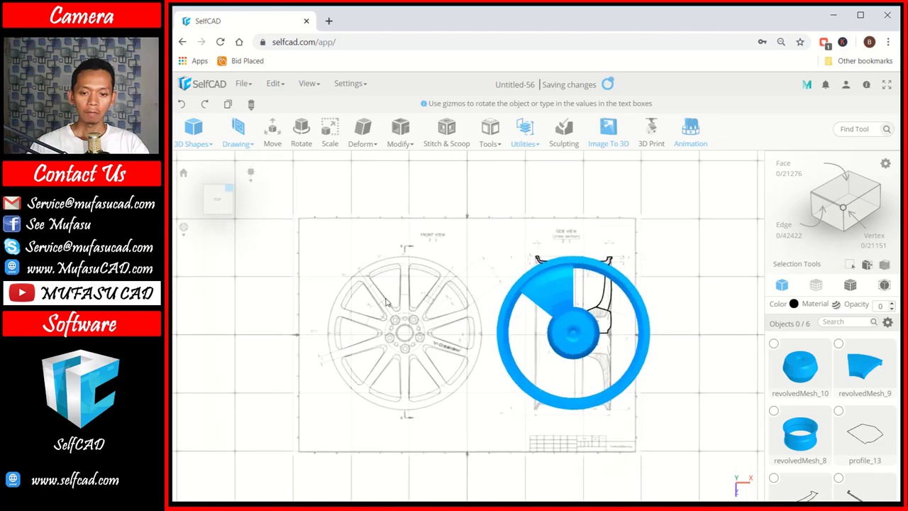
{"action": "scroll", "coordinate": [381, 296], "scroll_direction": "up", "scroll_amount": 4}
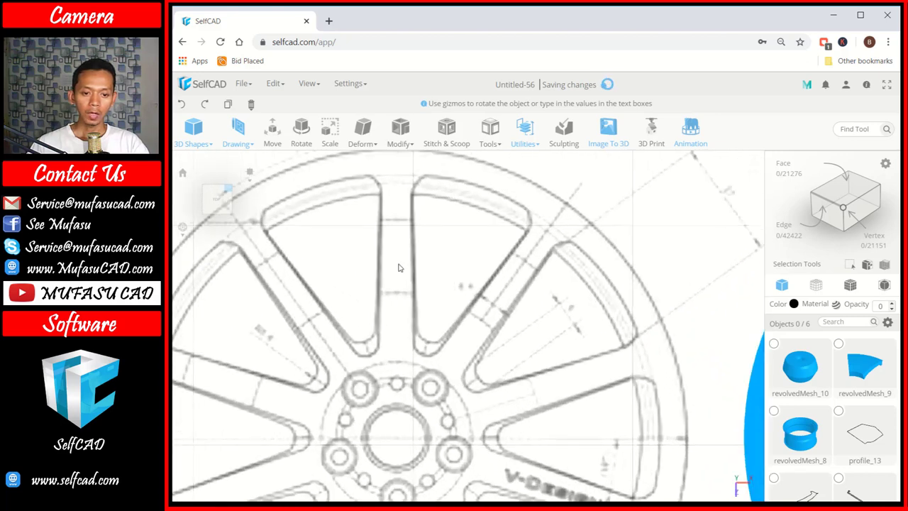
{"action": "scroll", "coordinate": [394, 251], "scroll_direction": "up", "scroll_amount": 1}
{"action": "scroll", "coordinate": [415, 280], "scroll_direction": "up", "scroll_amount": 1}
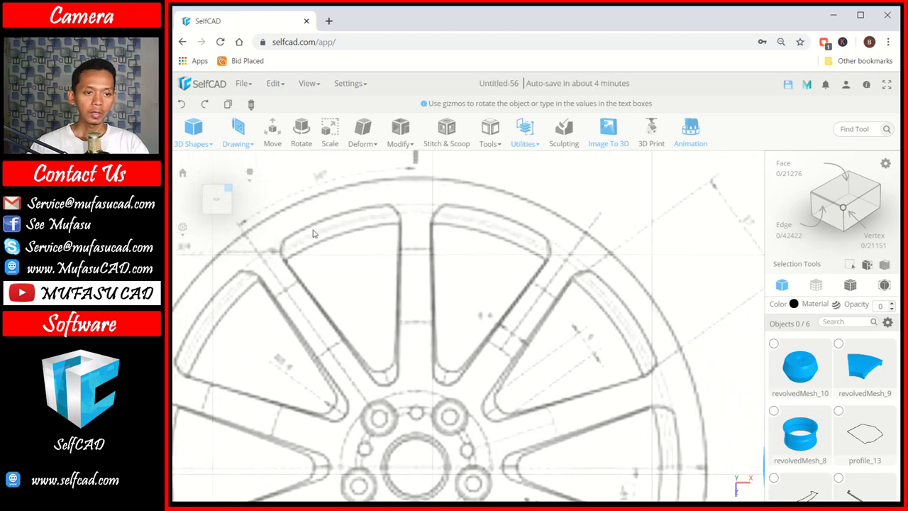
{"action": "left_click", "coordinate": [237, 142]}
{"action": "left_click", "coordinate": [249, 186]}
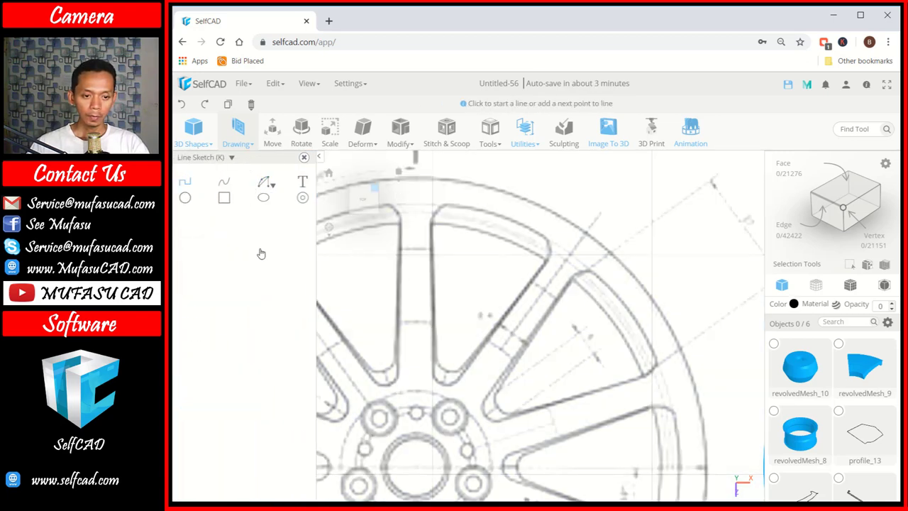
{"action": "left_click", "coordinate": [185, 183]}
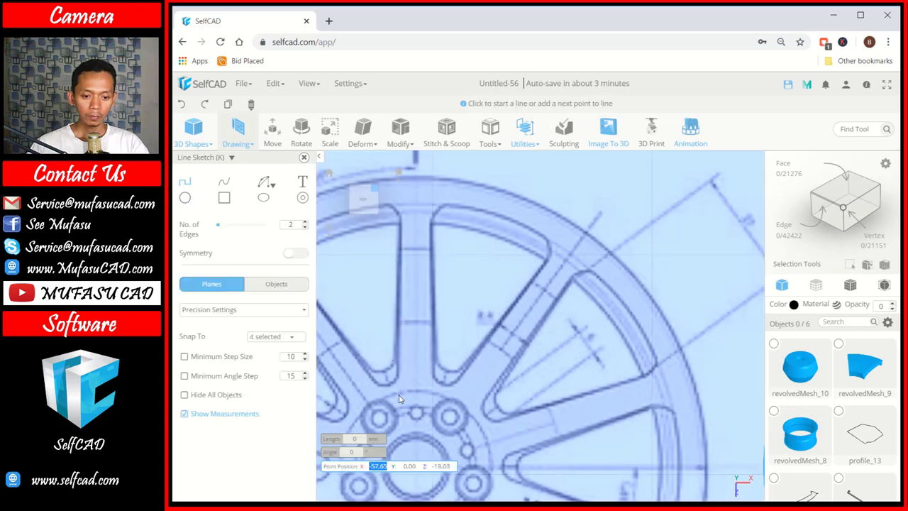
{"action": "left_click", "coordinate": [397, 397]}
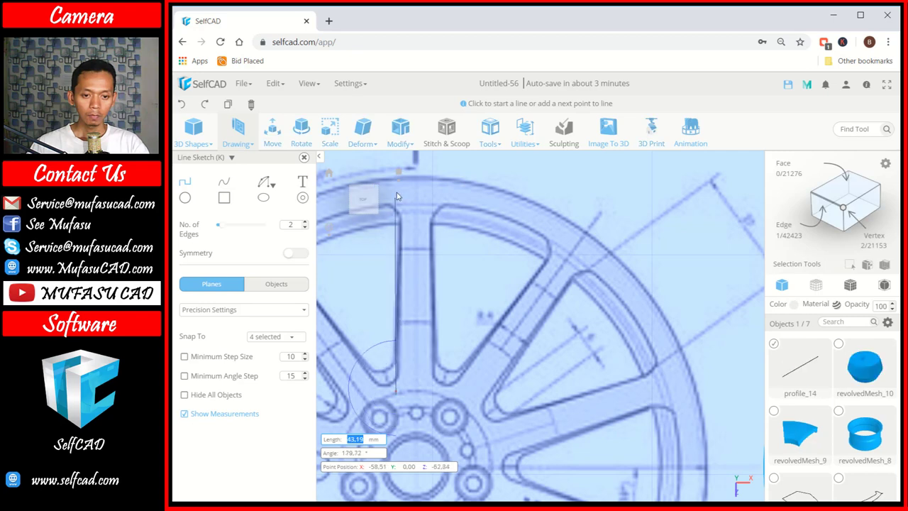
{"action": "right_click_drag", "start_coordinate": [411, 206], "coordinate": [434, 329]}
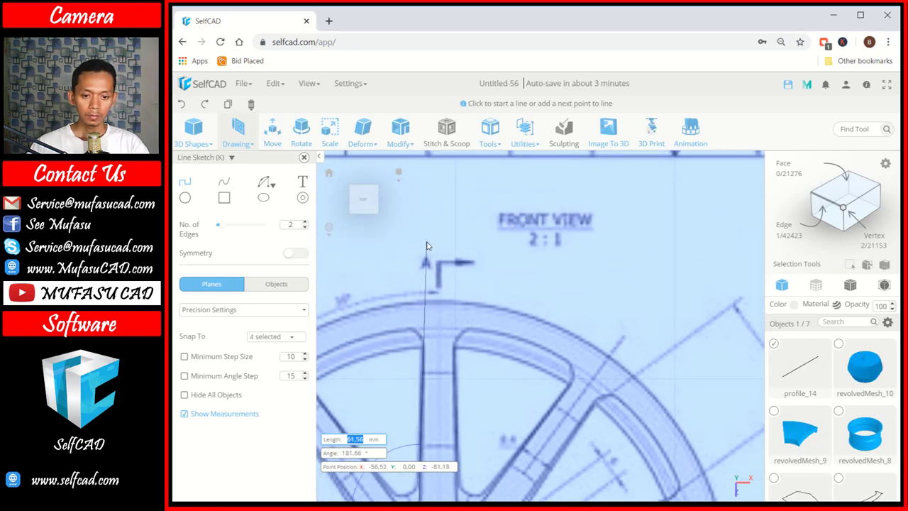
{"action": "left_click", "coordinate": [425, 243]}
{"action": "left_click", "coordinate": [454, 244]}
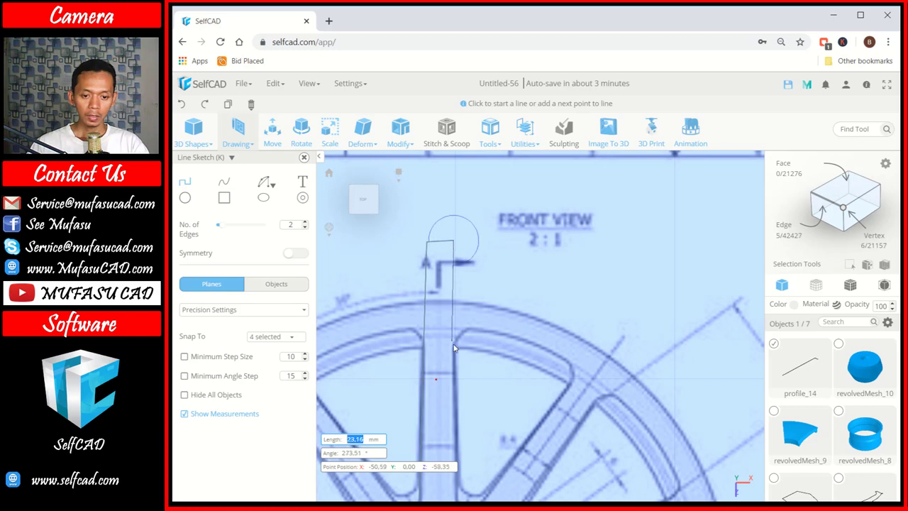
- Trace the spoke's right edge back down to the hub, close the outline at its starting point, and finish line sketching
{"action": "left_click", "coordinate": [454, 346]}
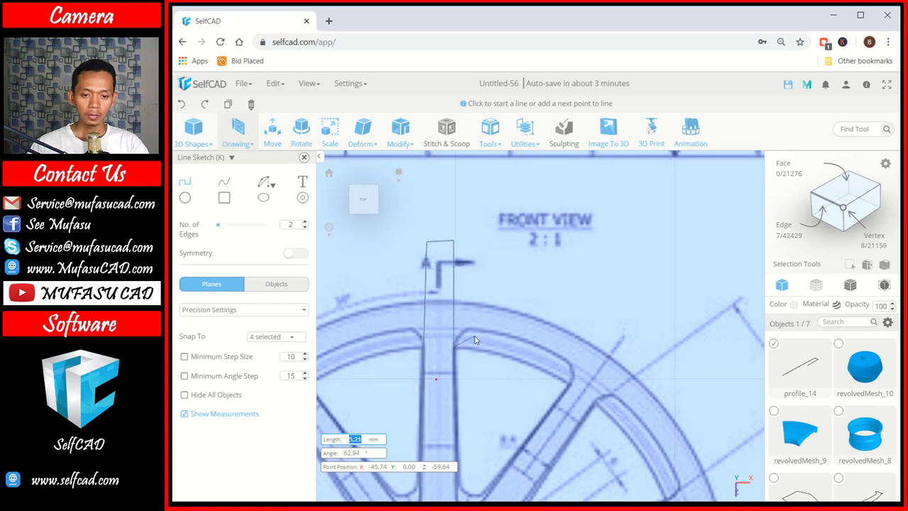
{"action": "scroll", "coordinate": [454, 347], "scroll_direction": "down", "scroll_amount": 2}
{"action": "mouse_move", "coordinate": [454, 346]}
{"action": "right_mouse_down"}
{"action": "mouse_move", "coordinate": [462, 294]}
{"action": "mouse_move", "coordinate": [450, 203]}
{"action": "right_mouse_up"}
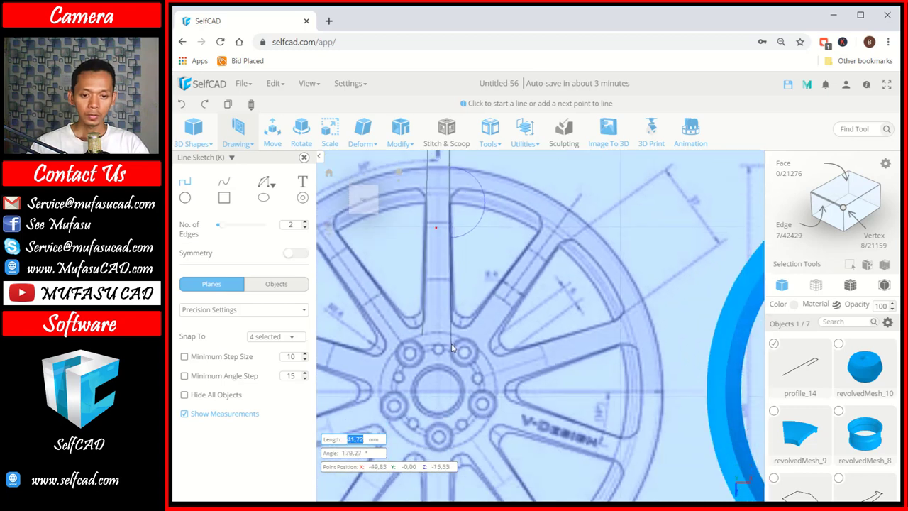
{"action": "left_click", "coordinate": [454, 348]}
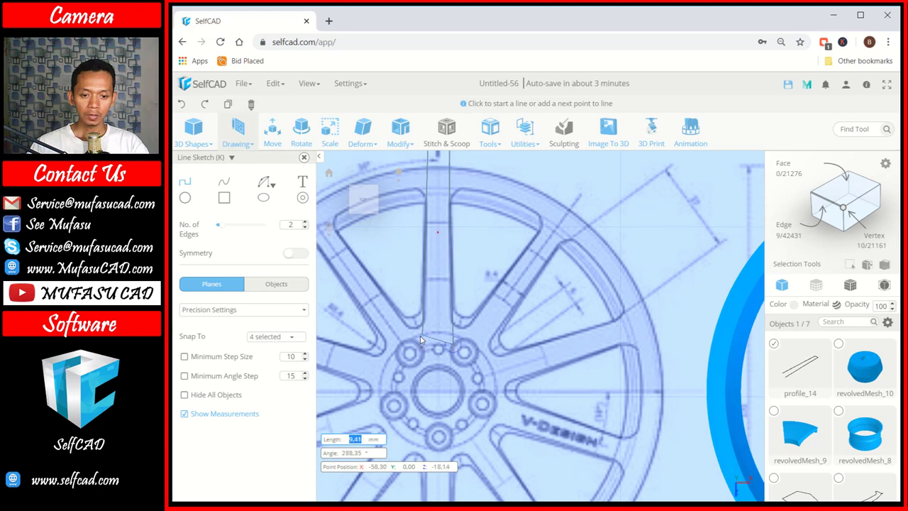
{"action": "left_click", "coordinate": [421, 341]}
{"action": "scroll", "coordinate": [489, 259], "scroll_direction": "down", "scroll_amount": 3}
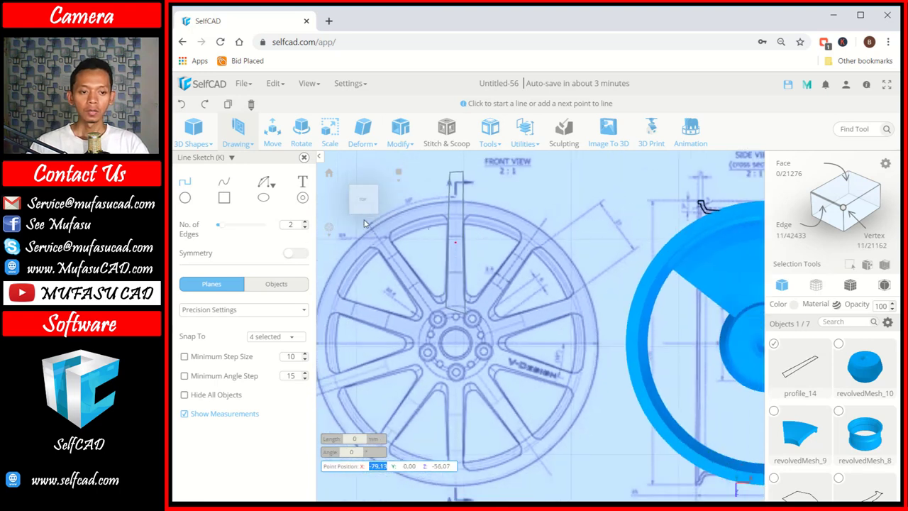
{"action": "left_click", "coordinate": [303, 158]}
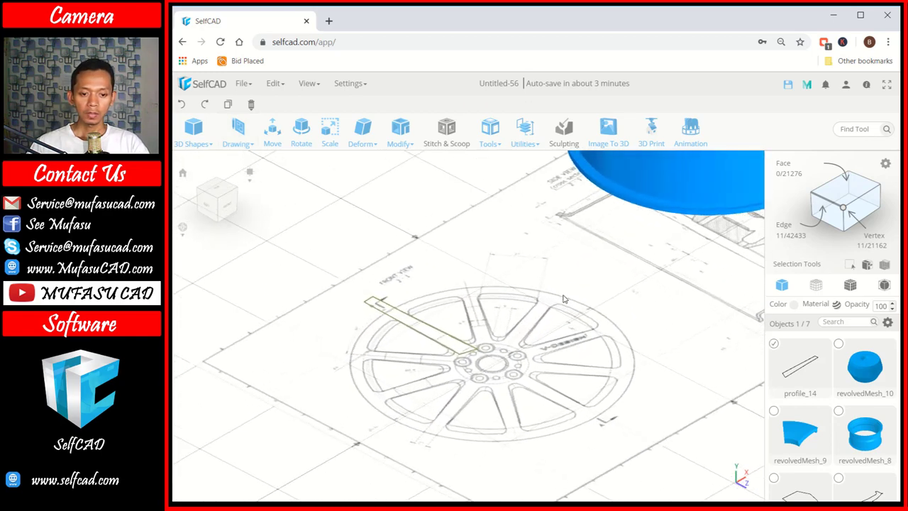
- Select the closed spoke outline on the front view and fill it into a solid face
{"action": "left_click", "coordinate": [372, 305]}
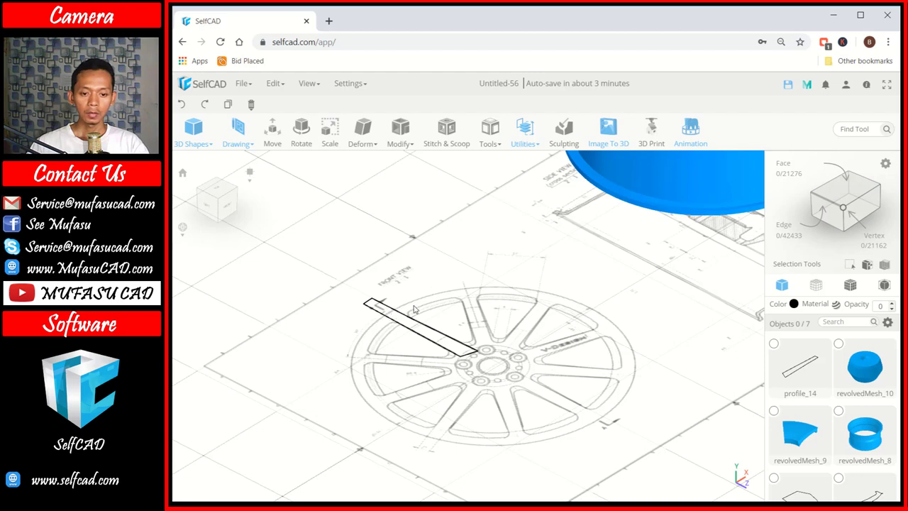
{"action": "left_click", "coordinate": [415, 338]}
{"action": "left_click", "coordinate": [489, 131]}
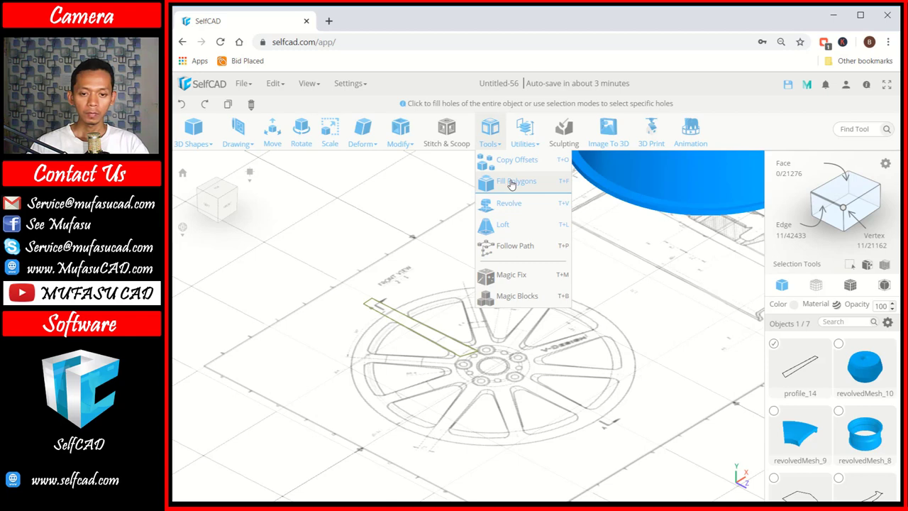
{"action": "left_click", "coordinate": [510, 182]}
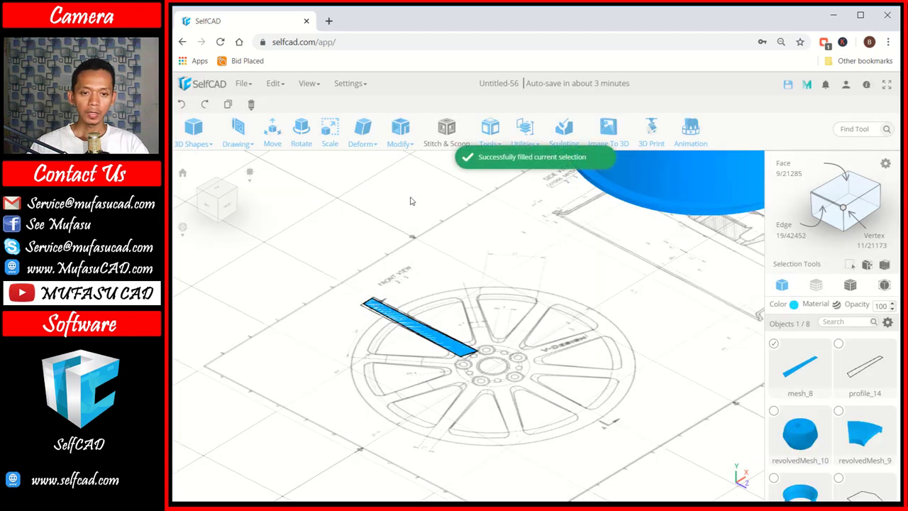
- Extrude the filled spoke face upward by 200
{"action": "left_click", "coordinate": [400, 138]}
{"action": "left_click", "coordinate": [402, 164]}
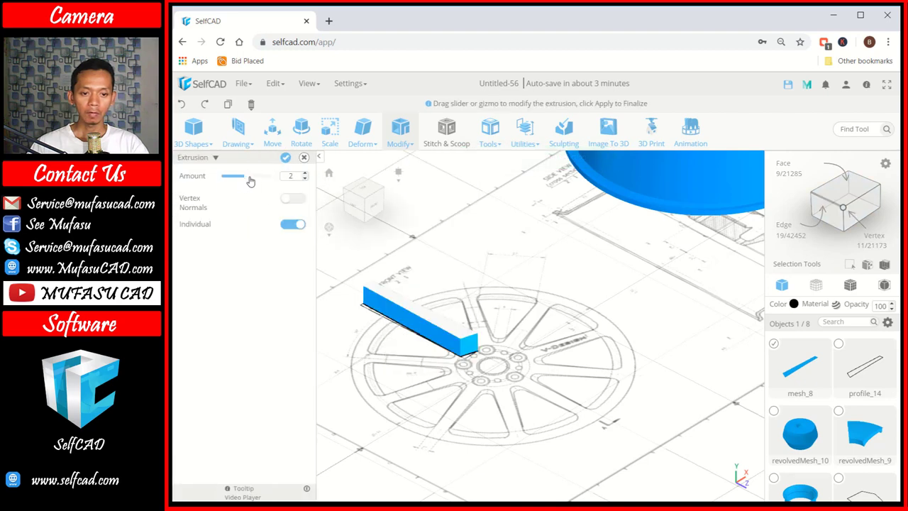
{"action": "left_click_drag", "start_coordinate": [250, 181], "coordinate": [281, 181]}
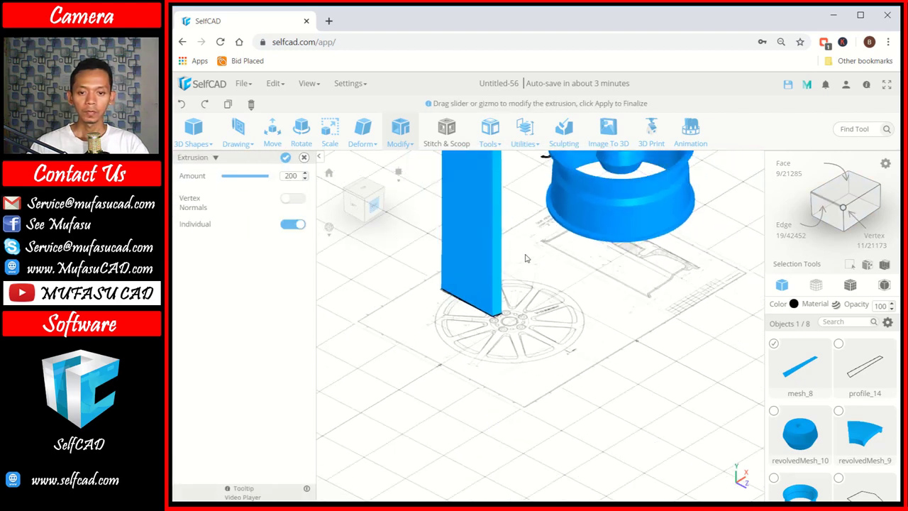
{"action": "left_click", "coordinate": [285, 158]}
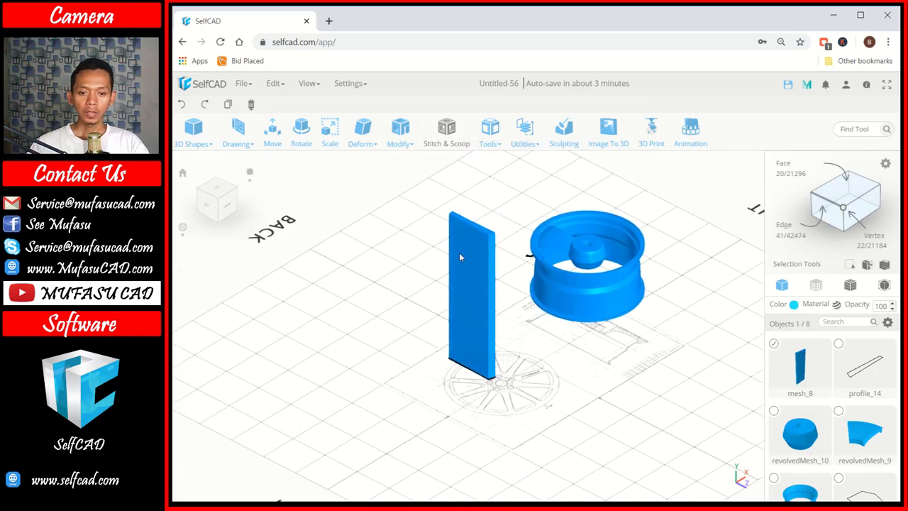
- Fill the open underside of the extruded spoke block with Fill Polygons
{"action": "left_click", "coordinate": [470, 257]}
{"action": "left_click", "coordinate": [480, 266]}
{"action": "left_click_drag", "start_coordinate": [480, 266], "coordinate": [495, 247]}
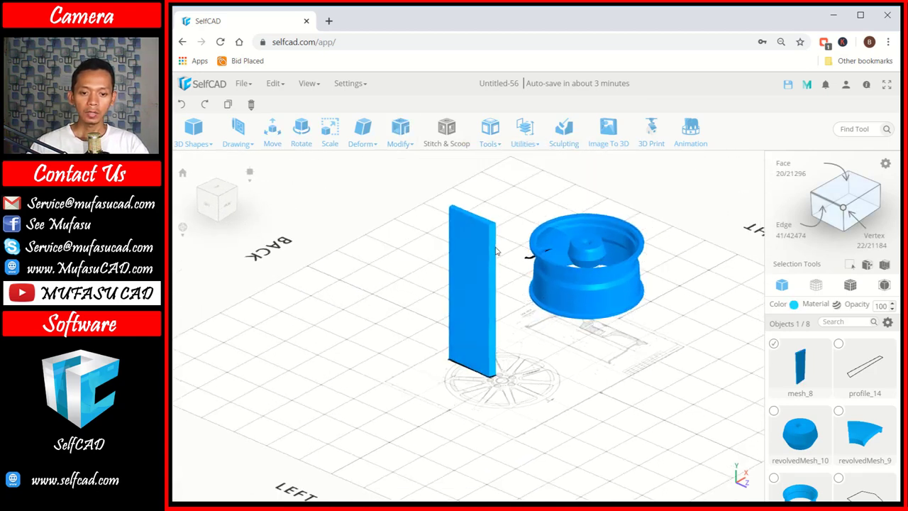
{"action": "right_click_drag", "start_coordinate": [497, 251], "coordinate": [449, 282]}
{"action": "left_click", "coordinate": [481, 145]}
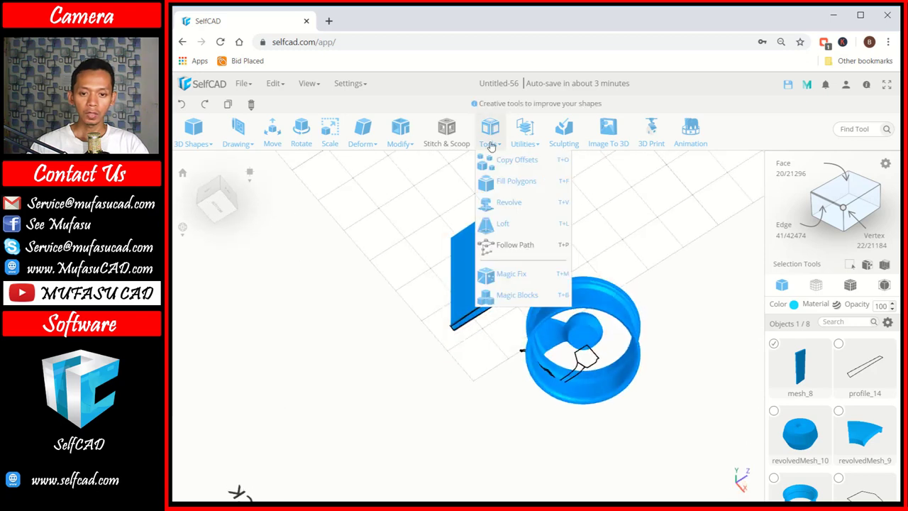
{"action": "left_click", "coordinate": [498, 181]}
{"action": "right_click_drag", "start_coordinate": [467, 241], "coordinate": [611, 264]}
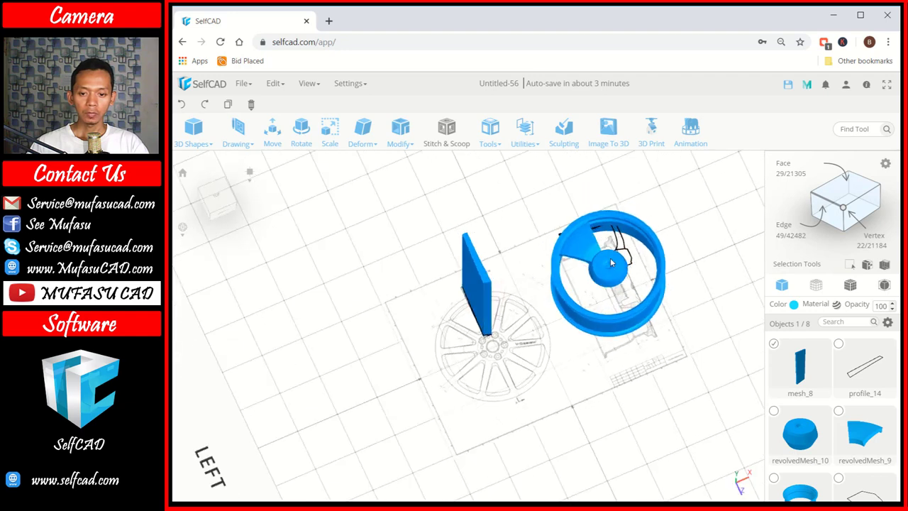
- Move the extruded spoke block along X from the front-view drawing onto the revolved wheel, at about X 81.21
{"action": "left_click", "coordinate": [222, 201]}
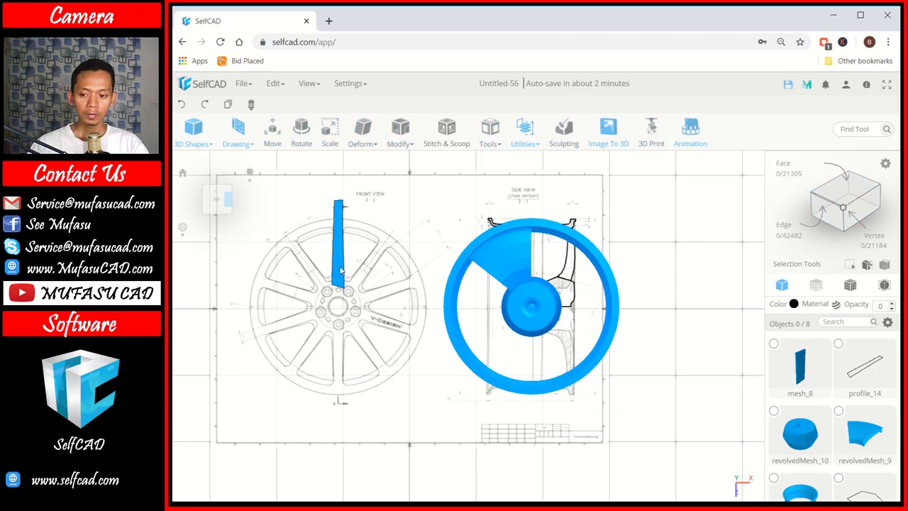
{"action": "left_click", "coordinate": [272, 135]}
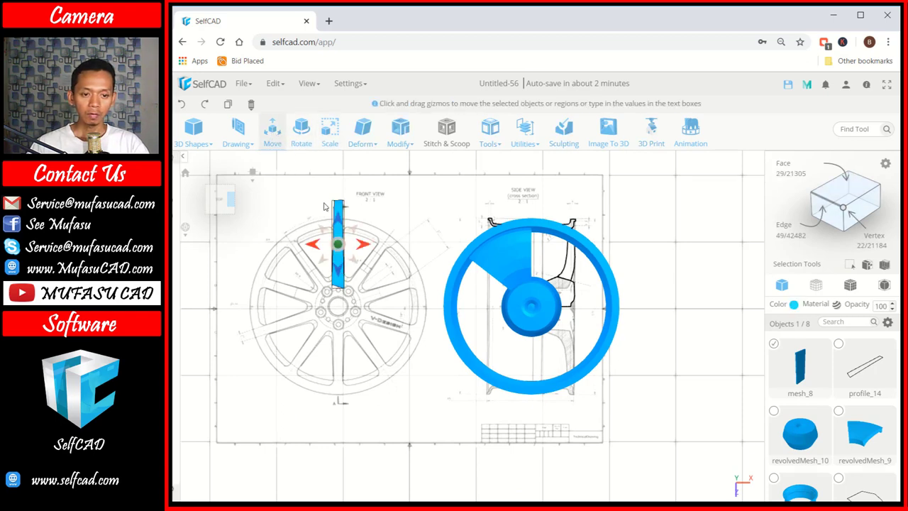
{"action": "left_click_drag", "start_coordinate": [367, 244], "coordinate": [544, 242]}
{"action": "scroll", "coordinate": [528, 253], "scroll_direction": "up", "scroll_amount": 5}
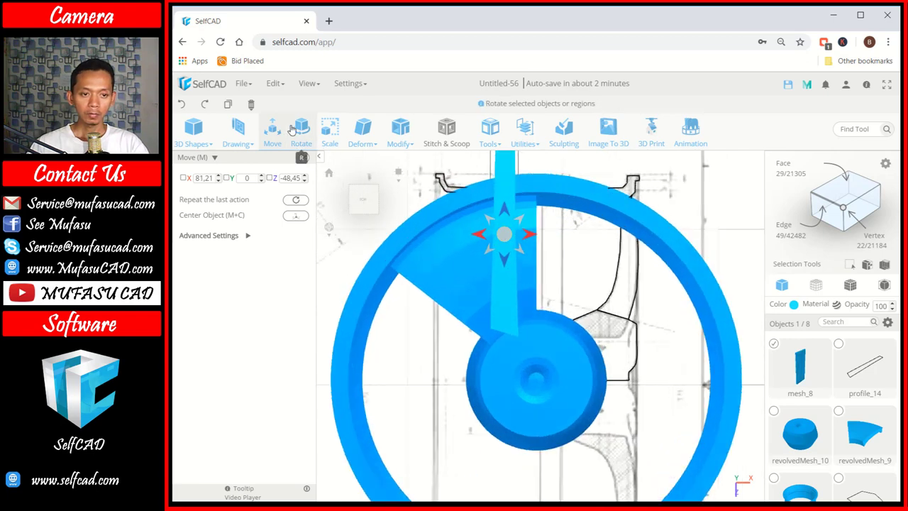
- Rotate the spoke block to 337 degrees about Y and reposition it across the revolved spoke sector at about X 76.09, Z -38.5
{"action": "key", "text": "r"}
{"action": "left_click_drag", "start_coordinate": [505, 233], "coordinate": [589, 354]}
{"action": "left_click_drag", "start_coordinate": [367, 337], "coordinate": [359, 299]}
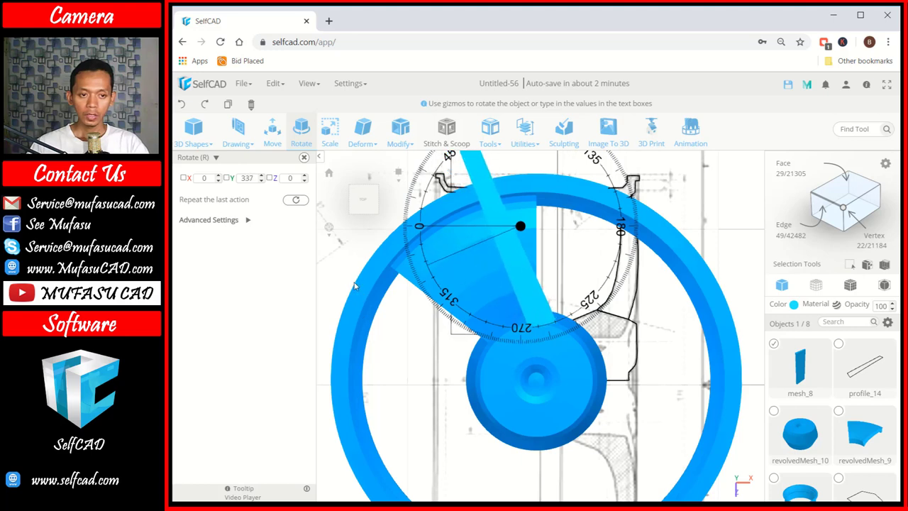
{"action": "key", "text": "m"}
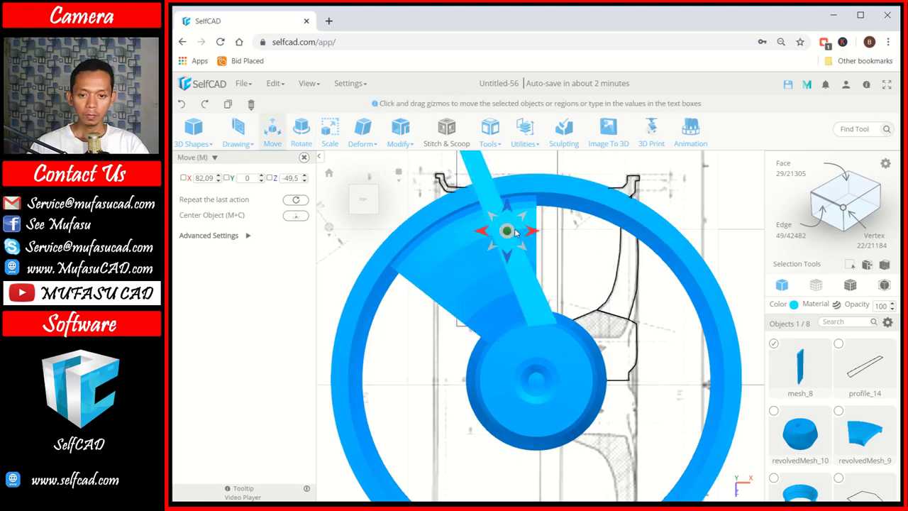
{"action": "left_click_drag", "start_coordinate": [511, 234], "coordinate": [492, 268]}
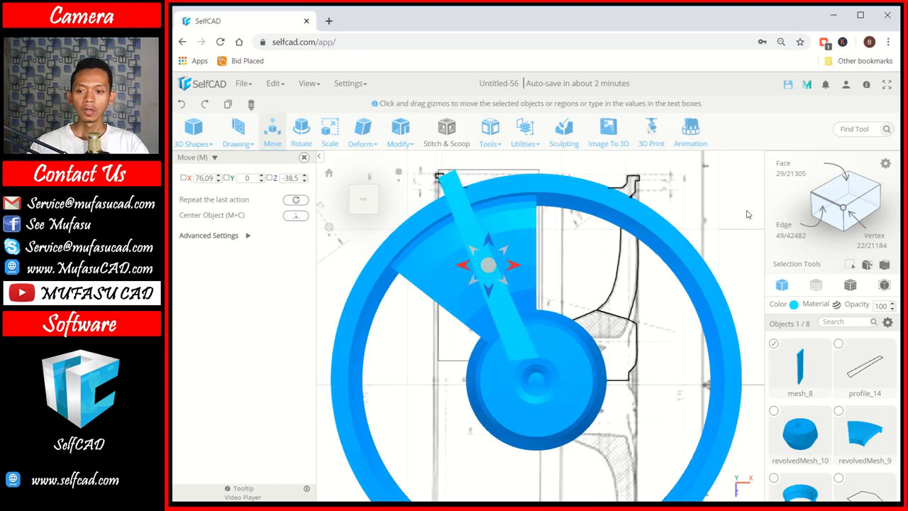
- Intersect the spoke block with the revolved spoke sector using Stitch & Scoop and apply the result
{"action": "left_click", "coordinate": [733, 214]}
{"action": "left_click_drag", "start_coordinate": [669, 234], "coordinate": [638, 245]}
{"action": "scroll", "coordinate": [638, 216], "scroll_direction": "down", "scroll_amount": 3}
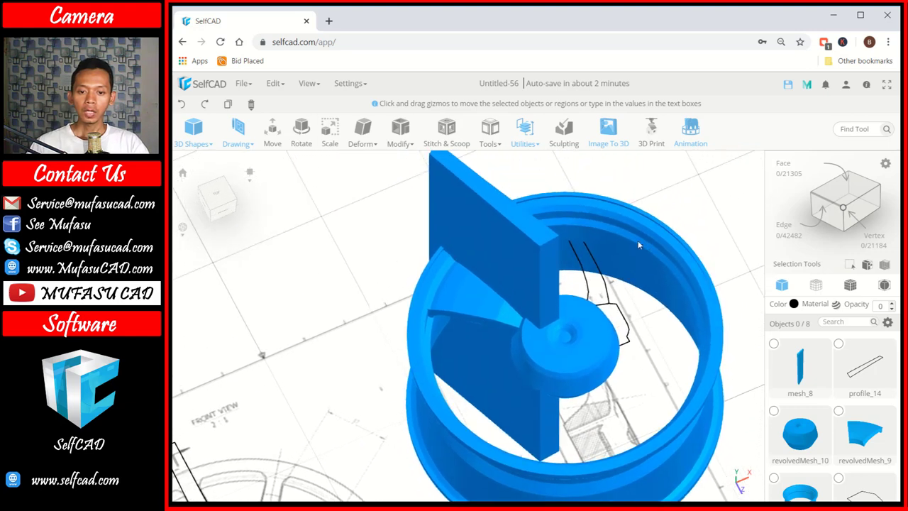
{"action": "left_click", "coordinate": [498, 239]}
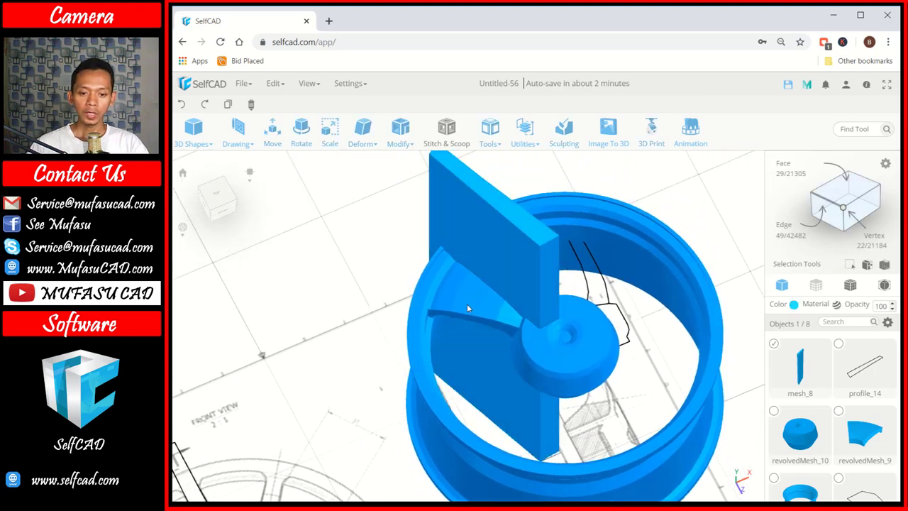
{"action": "left_click", "coordinate": [466, 303]}
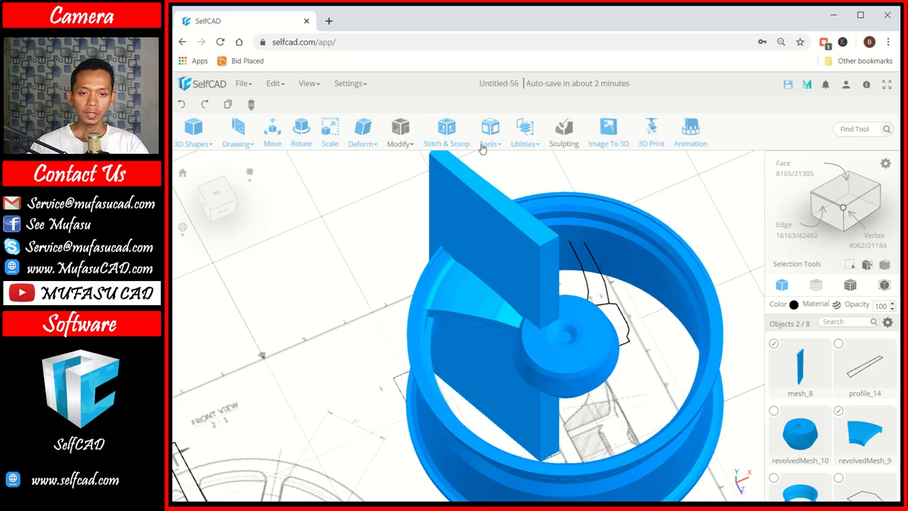
{"action": "left_click", "coordinate": [442, 146]}
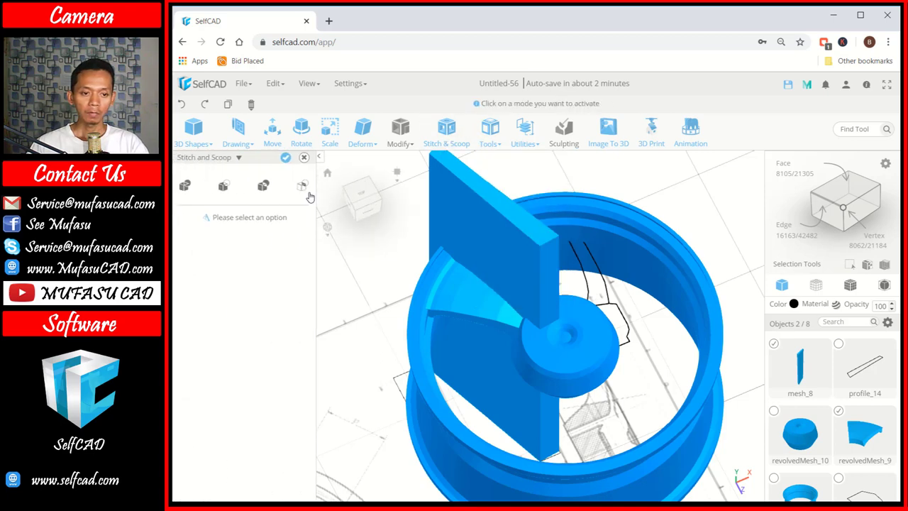
{"action": "left_click", "coordinate": [302, 187]}
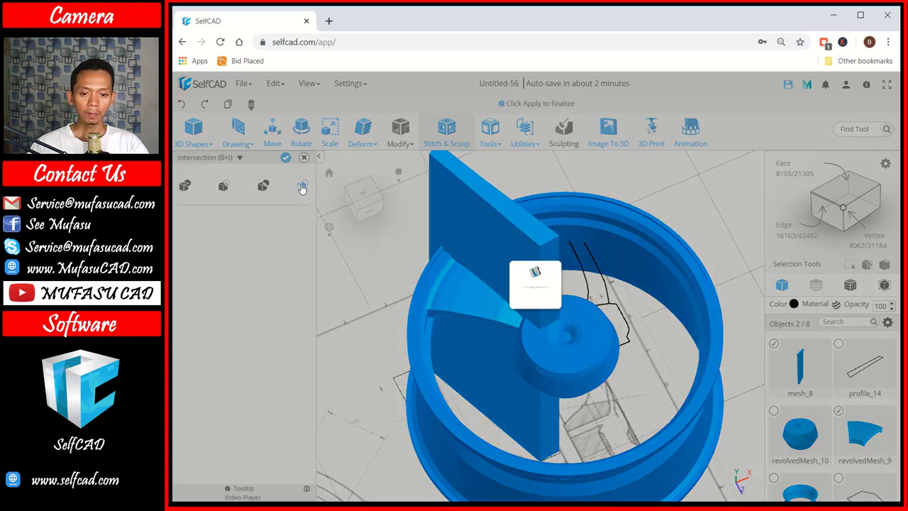
{"action": "mouse_move", "coordinate": [595, 305]}
{"action": "left_mouse_down"}
{"action": "mouse_move", "coordinate": [612, 272]}
{"action": "mouse_move", "coordinate": [589, 289]}
{"action": "left_mouse_up"}
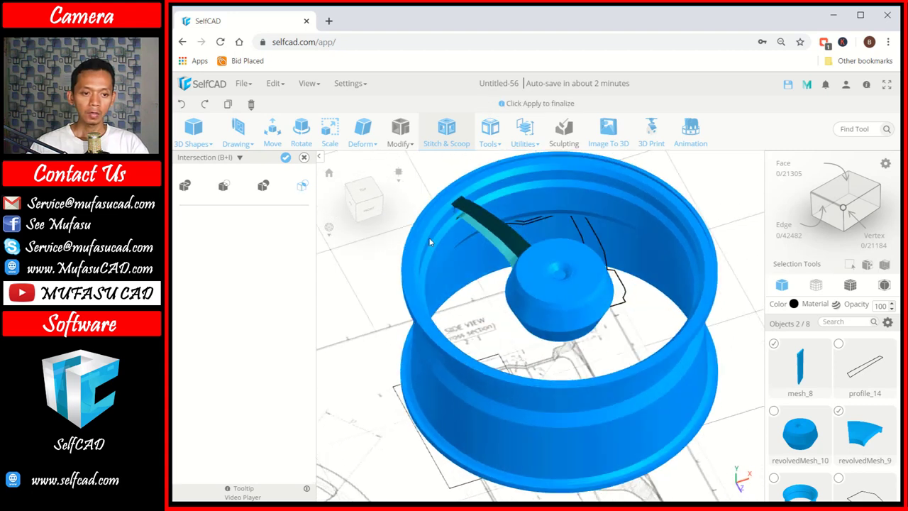
{"action": "left_click", "coordinate": [285, 158]}
- Close the open faces of the intersected spoke with Fill Polygons and inspect it from several angles
{"action": "left_click", "coordinate": [490, 130]}
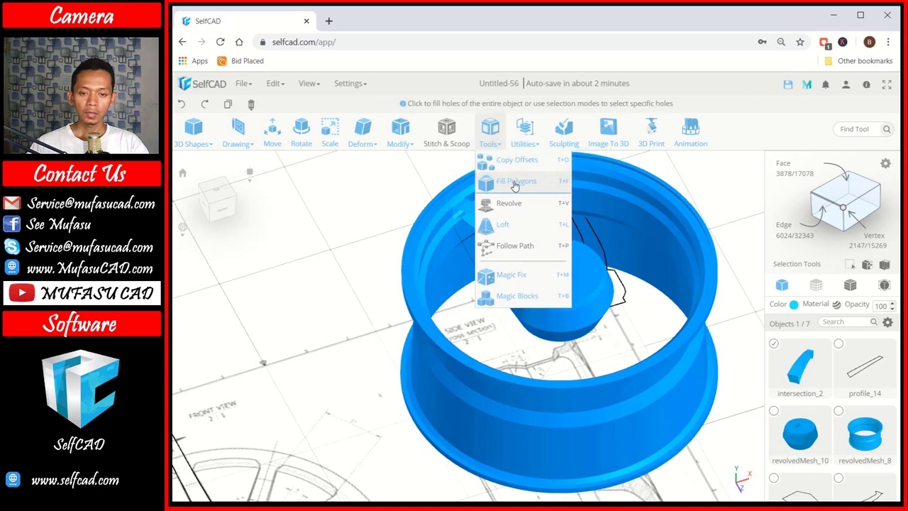
{"action": "left_click", "coordinate": [515, 182]}
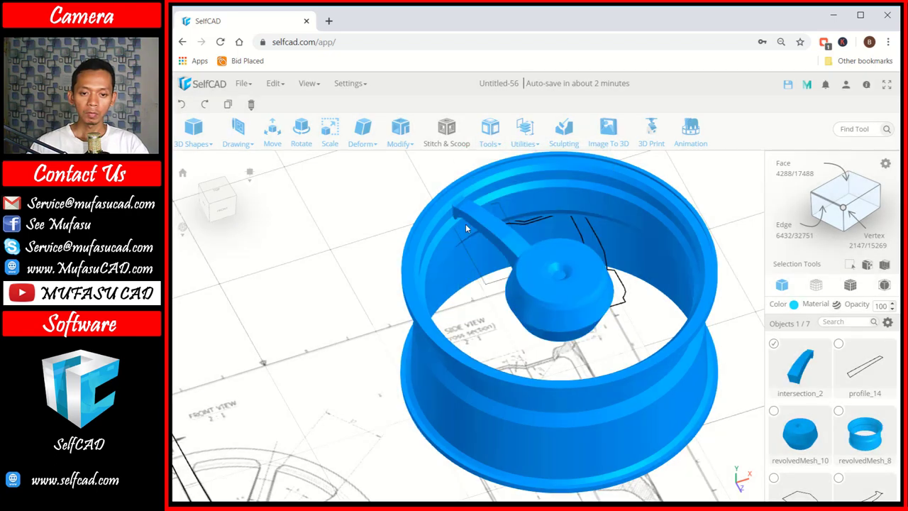
{"action": "left_click_drag", "start_coordinate": [465, 224], "coordinate": [310, 239]}
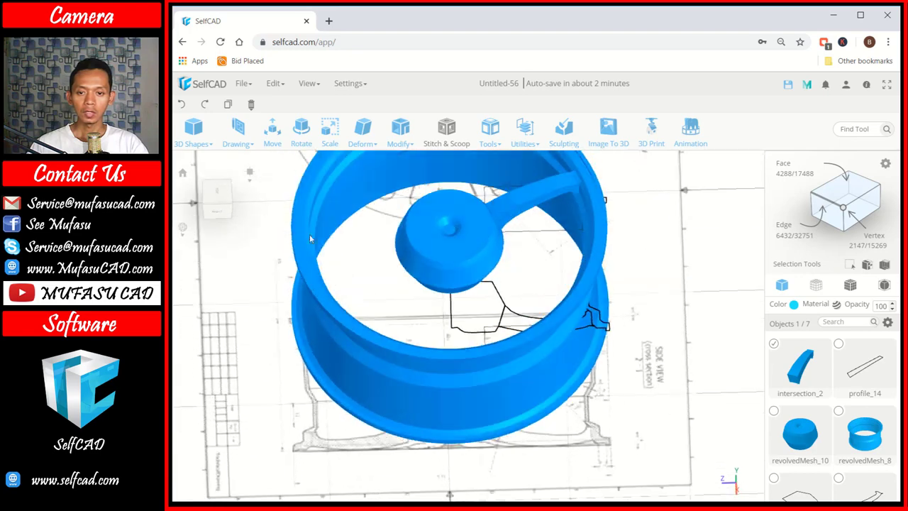
{"action": "left_click_drag", "start_coordinate": [517, 208], "coordinate": [619, 220]}
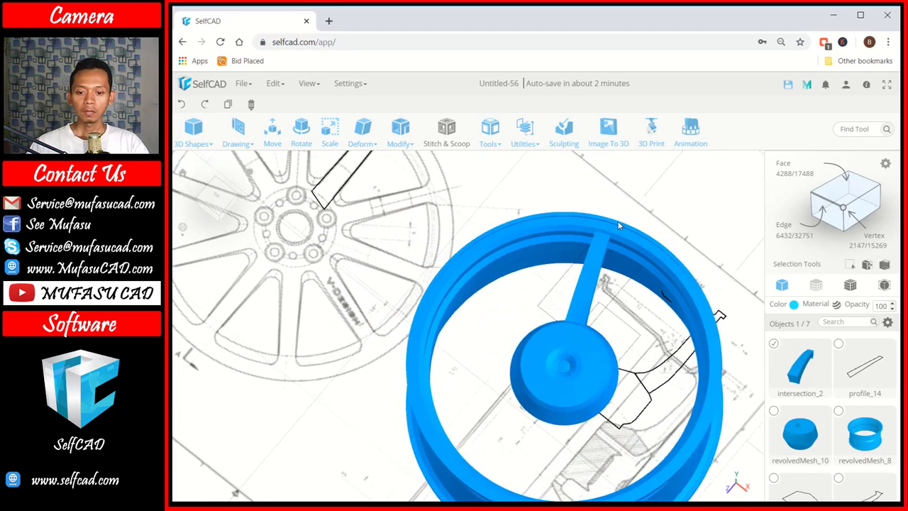
{"action": "scroll", "coordinate": [614, 222], "scroll_direction": "down", "scroll_amount": 3}
{"action": "left_click_drag", "start_coordinate": [545, 329], "coordinate": [648, 318]}
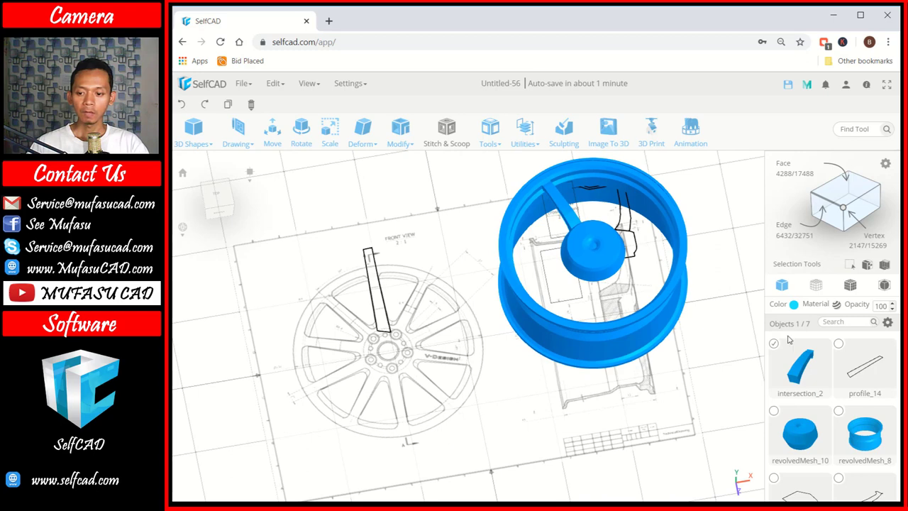
- Select the spoke, hub and rim together and center them at the origin
{"action": "left_click", "coordinate": [773, 410]}
{"action": "left_click", "coordinate": [838, 410]}
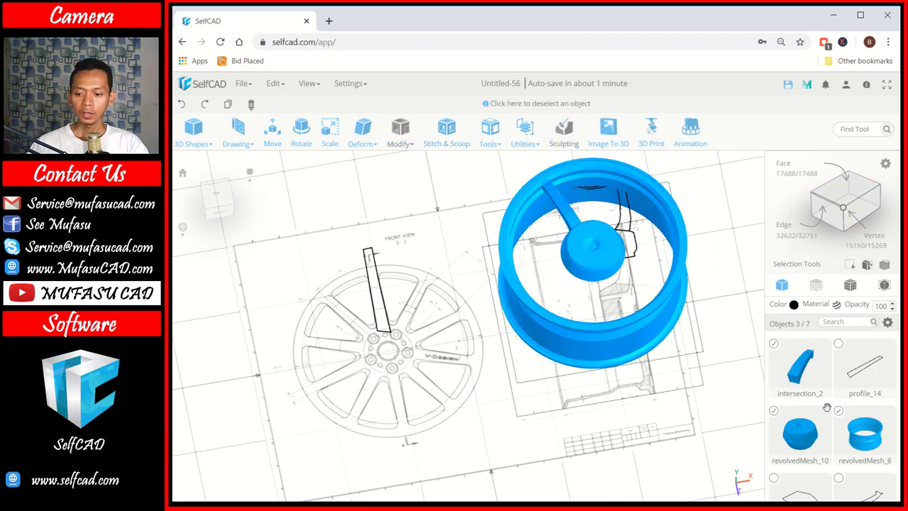
{"action": "left_click", "coordinate": [275, 141]}
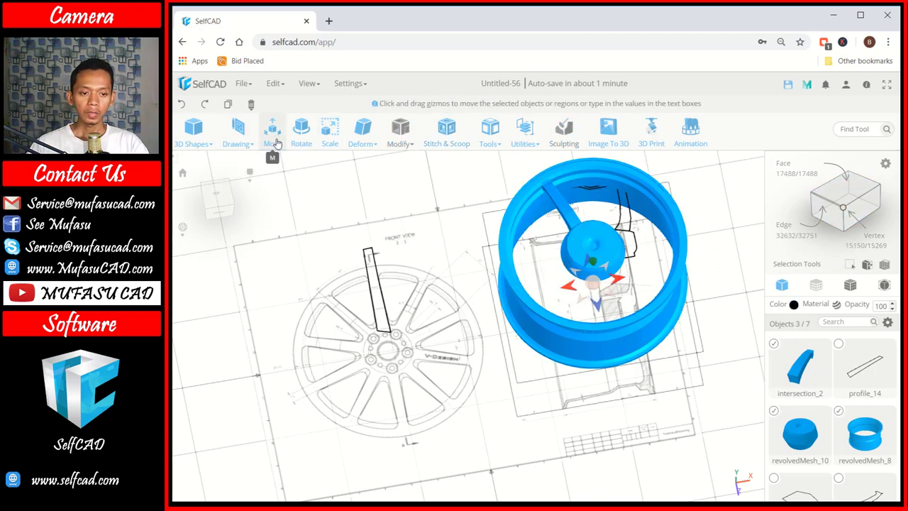
{"action": "left_click", "coordinate": [295, 214]}
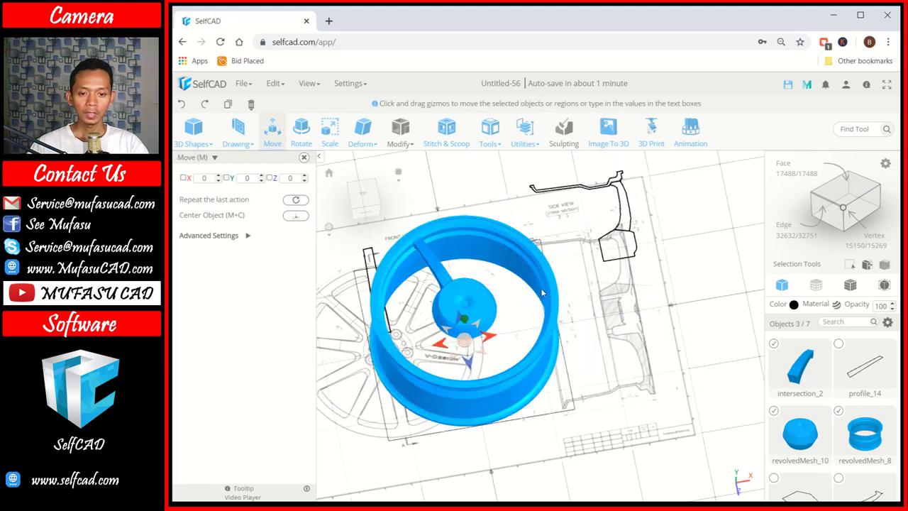
{"action": "left_click", "coordinate": [363, 198]}
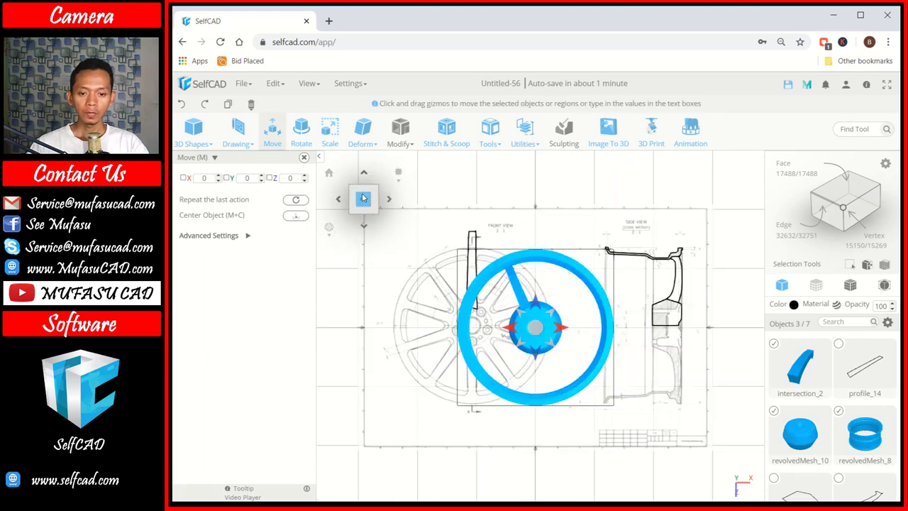
{"action": "left_click", "coordinate": [680, 228]}
- Make 12 copies of the spoke around the wheel center using Copy Offsets with the Pivot option
{"action": "scroll", "coordinate": [533, 291], "scroll_direction": "up", "scroll_amount": 2}
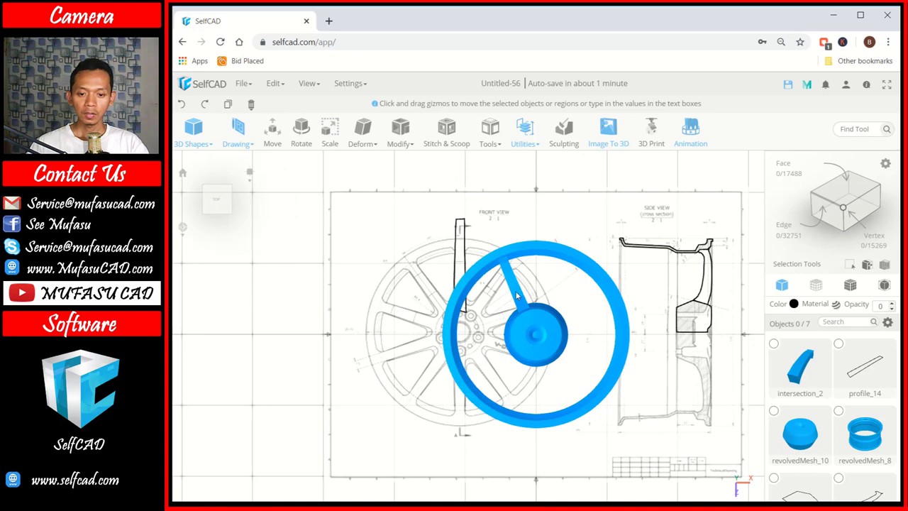
{"action": "left_click", "coordinate": [516, 297]}
{"action": "left_click", "coordinate": [491, 132]}
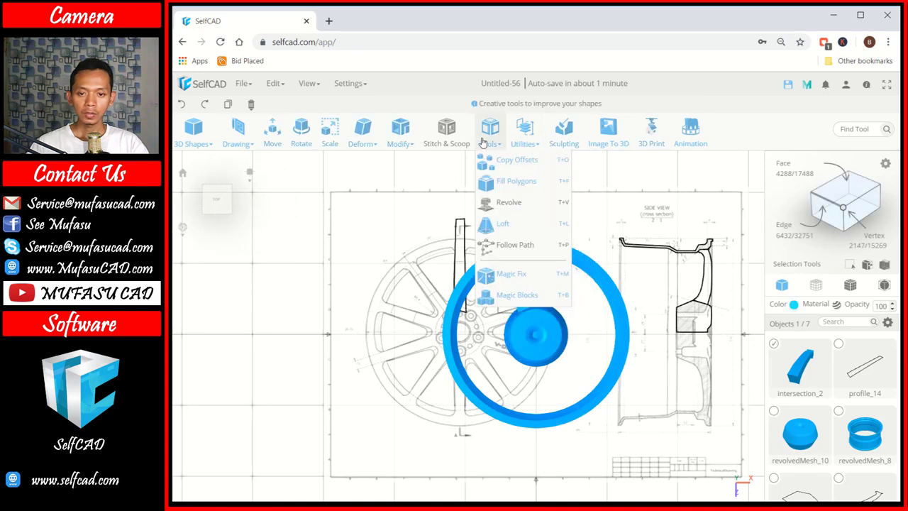
{"action": "left_click", "coordinate": [511, 160]}
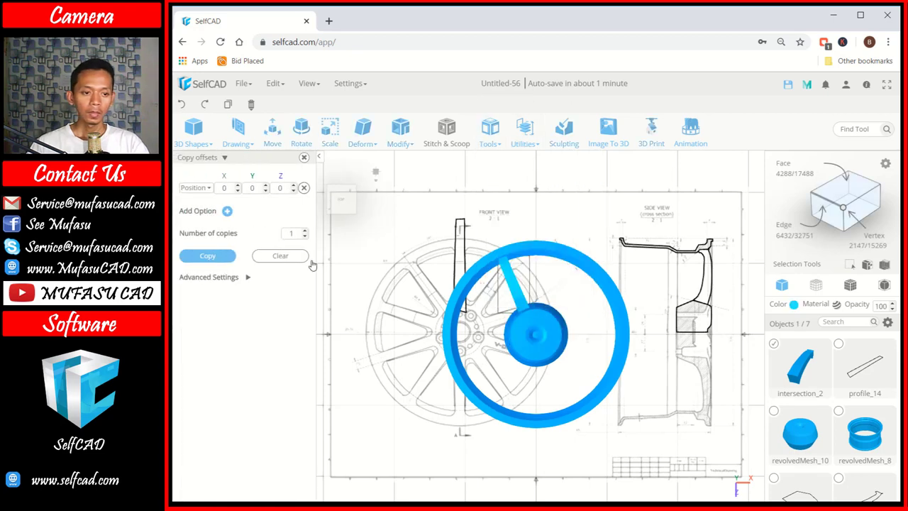
{"action": "left_click", "coordinate": [195, 187]}
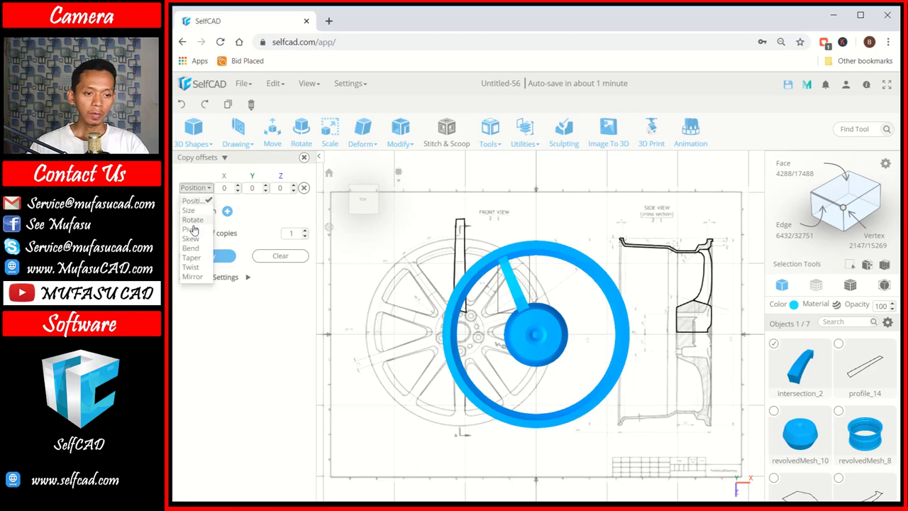
{"action": "left_click", "coordinate": [193, 229]}
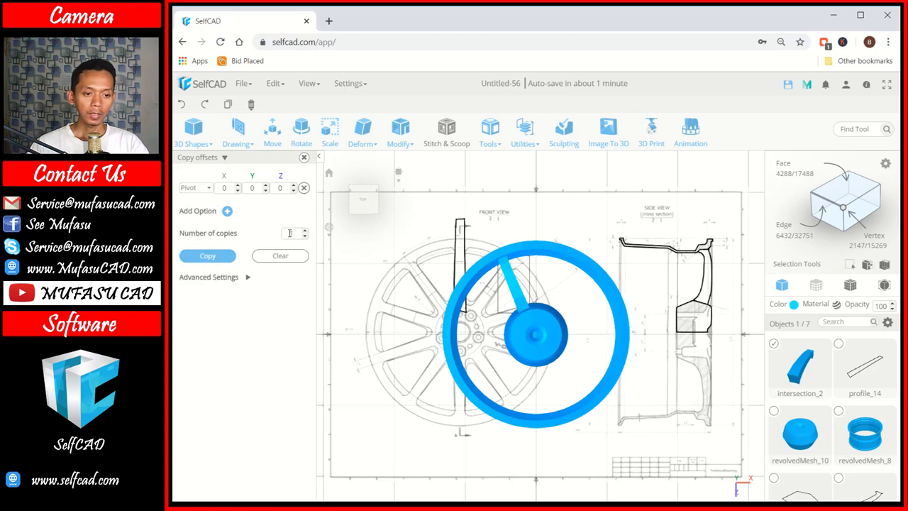
{"action": "left_click_drag", "start_coordinate": [296, 232], "coordinate": [288, 233]}
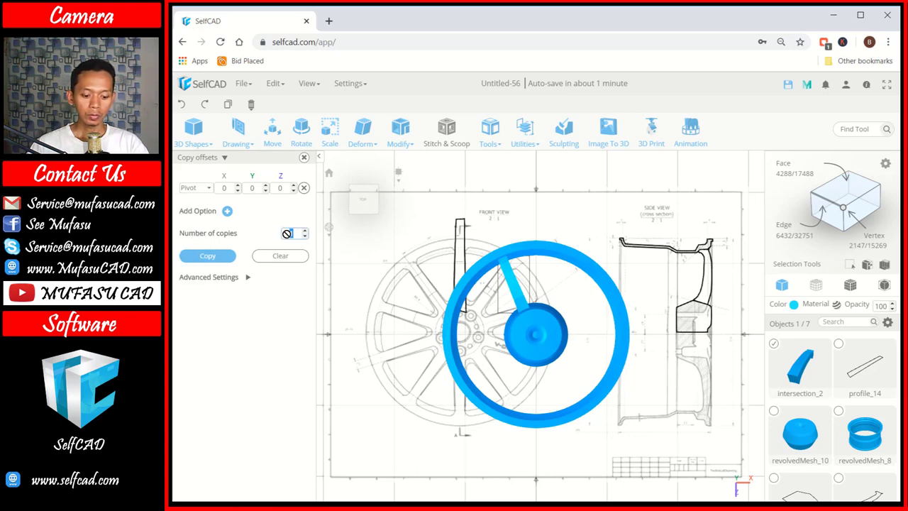
{"action": "type", "text": "12"}
{"action": "left_click", "coordinate": [208, 256]}
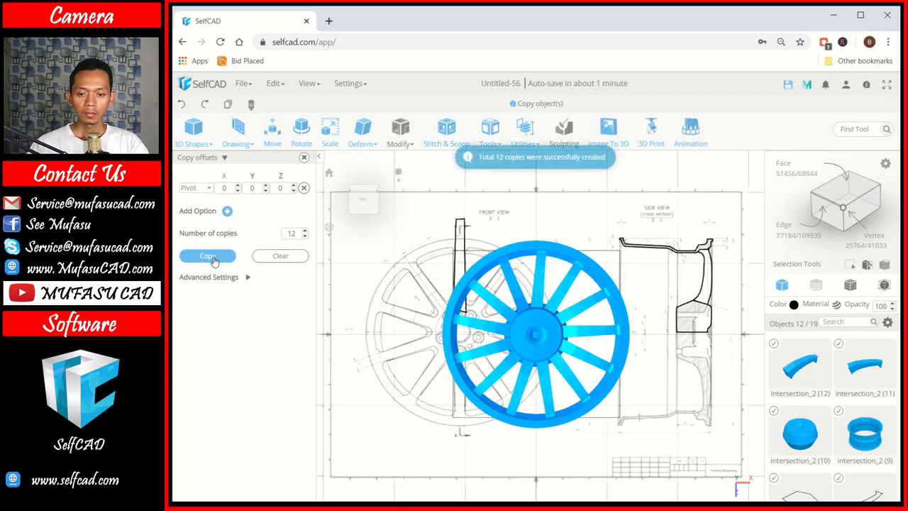
- Add the original spoke, hub and rim to the selected spoke copies and merge them all into one object
{"action": "right_click_drag", "start_coordinate": [656, 311], "coordinate": [659, 260]}
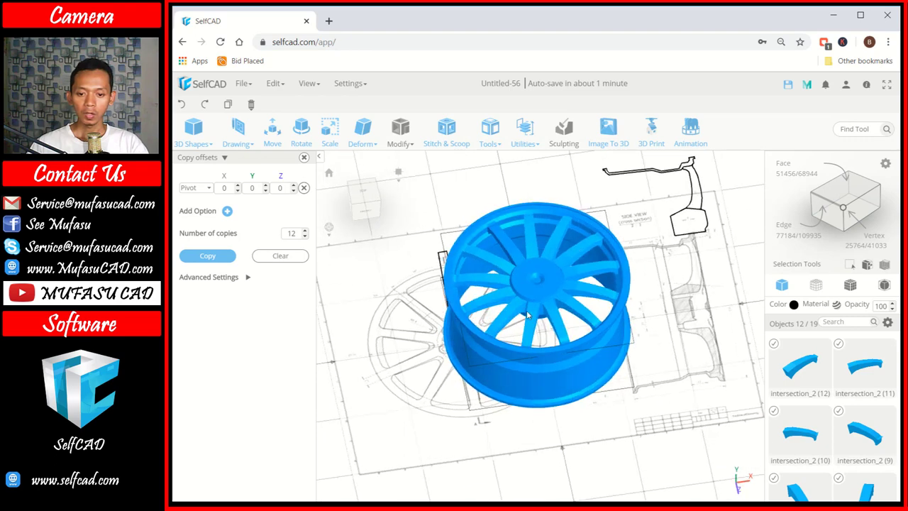
{"action": "left_click", "coordinate": [514, 242], "text": "shift"}
{"action": "left_click", "coordinate": [536, 266], "text": "shift"}
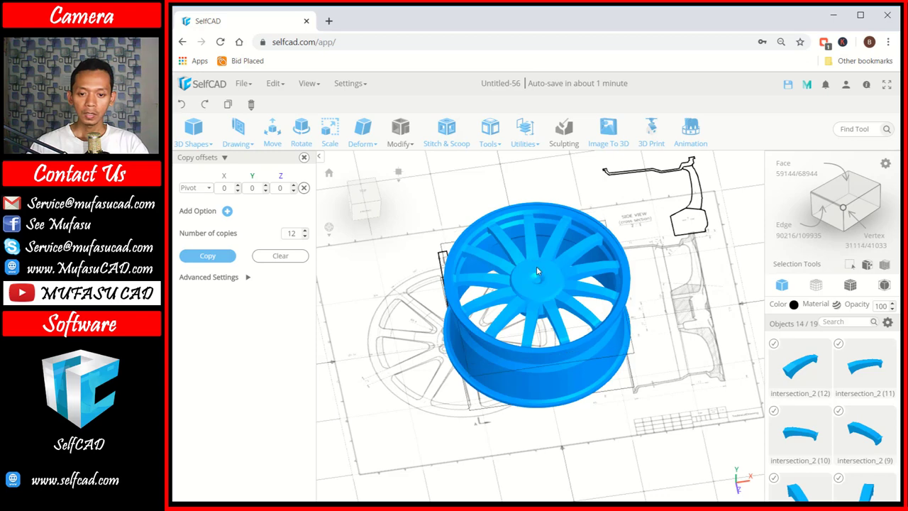
{"action": "left_click", "coordinate": [574, 376], "text": "shift"}
{"action": "left_click", "coordinate": [496, 145]}
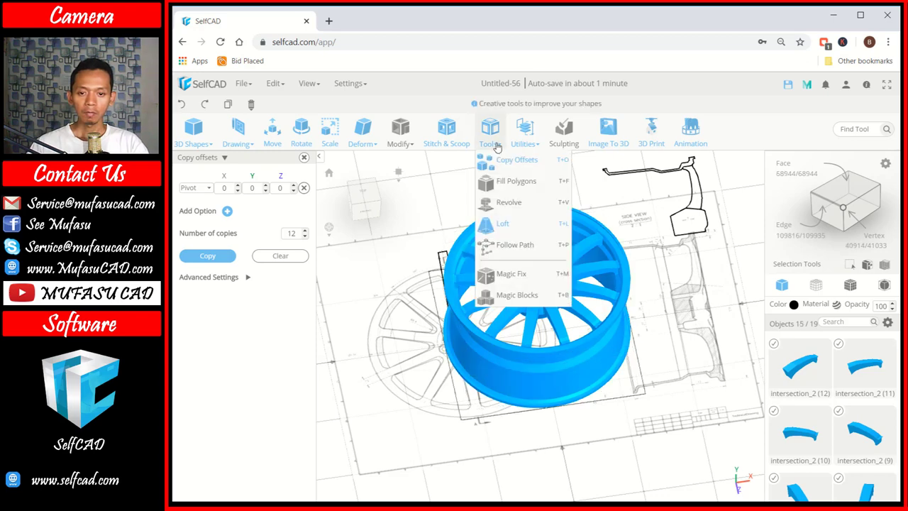
{"action": "left_click", "coordinate": [525, 143]}
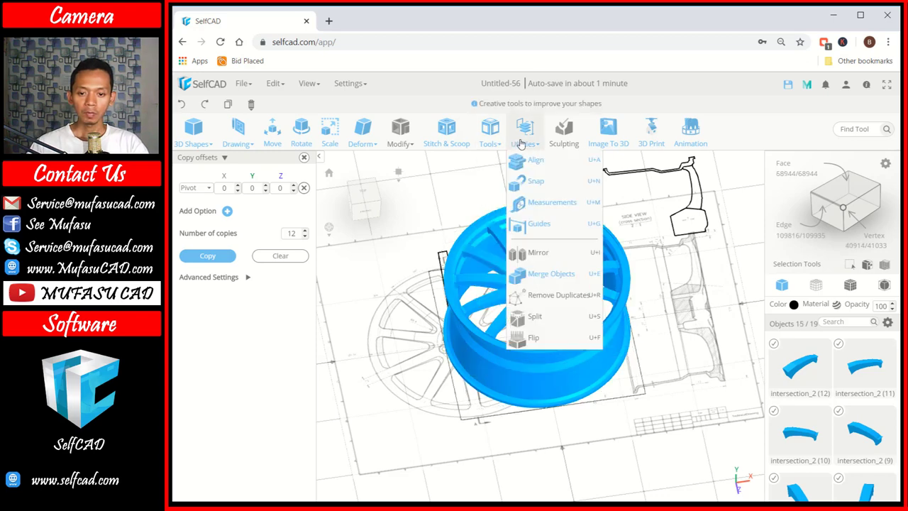
{"action": "left_click", "coordinate": [555, 277]}
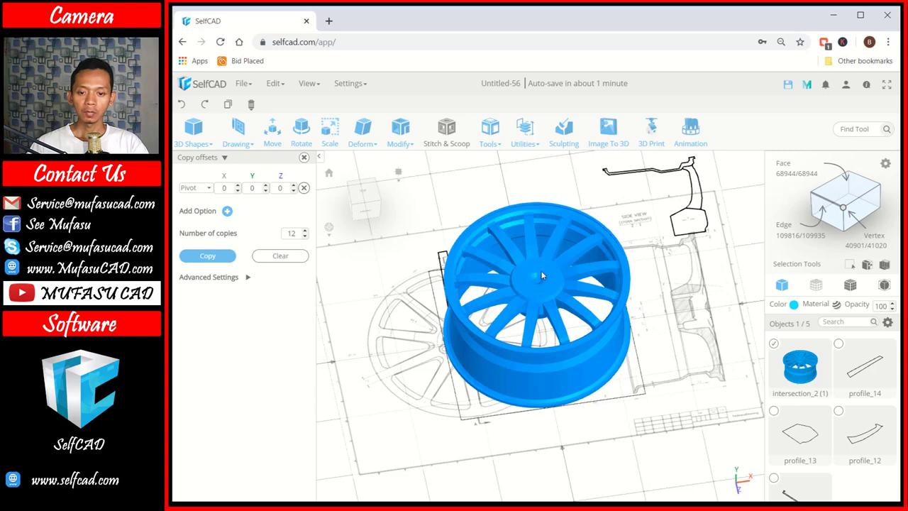
- Send the merged wheel to the 3D Print slicer
{"action": "left_click_drag", "start_coordinate": [541, 270], "coordinate": [537, 270]}
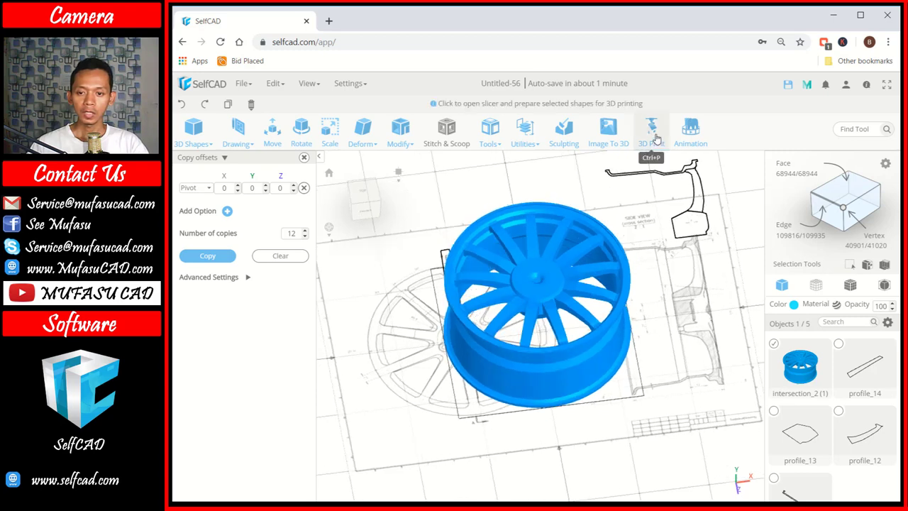
{"action": "left_click", "coordinate": [656, 138]}
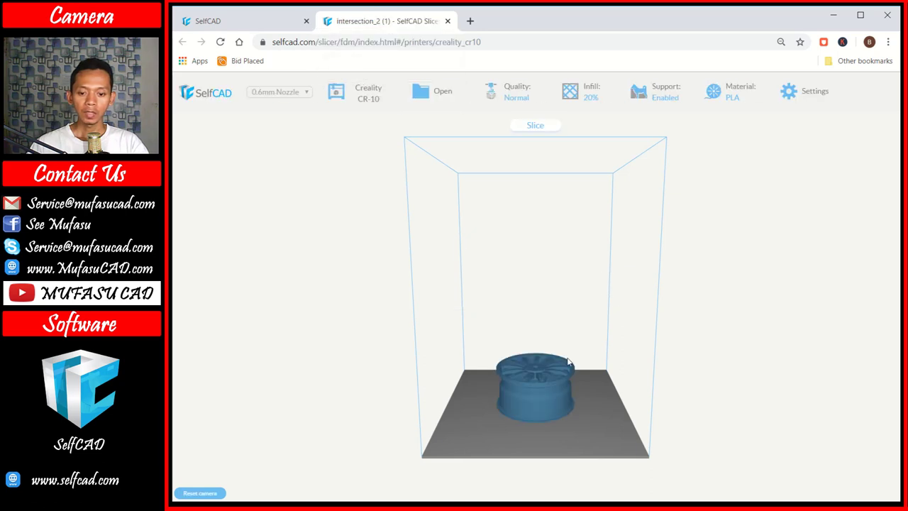
- Select the wheel on the build plate and scale it down to 51%
{"action": "right_click_drag", "start_coordinate": [580, 356], "coordinate": [539, 312]}
{"action": "scroll", "coordinate": [525, 373], "scroll_direction": "up", "scroll_amount": 3}
{"action": "scroll", "coordinate": [563, 365], "scroll_direction": "up", "scroll_amount": 5}
{"action": "left_click", "coordinate": [539, 313]}
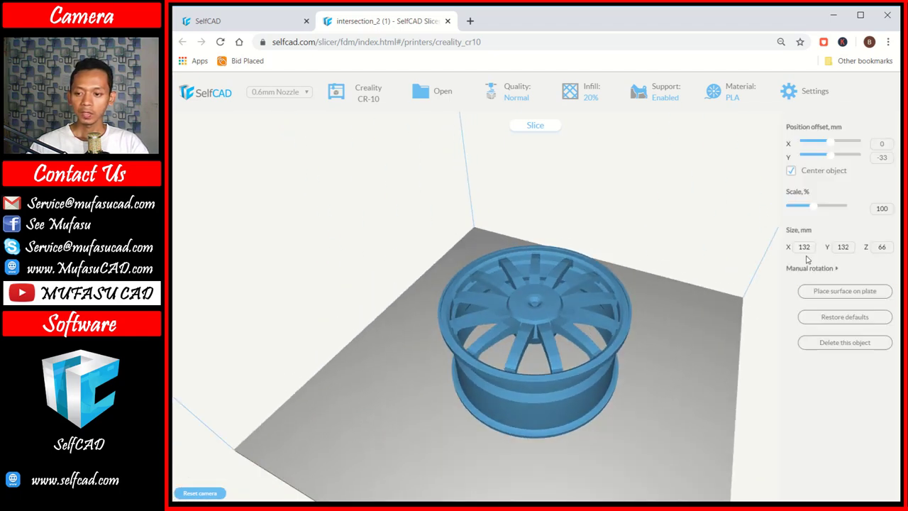
{"action": "left_click_drag", "start_coordinate": [814, 209], "coordinate": [803, 210]}
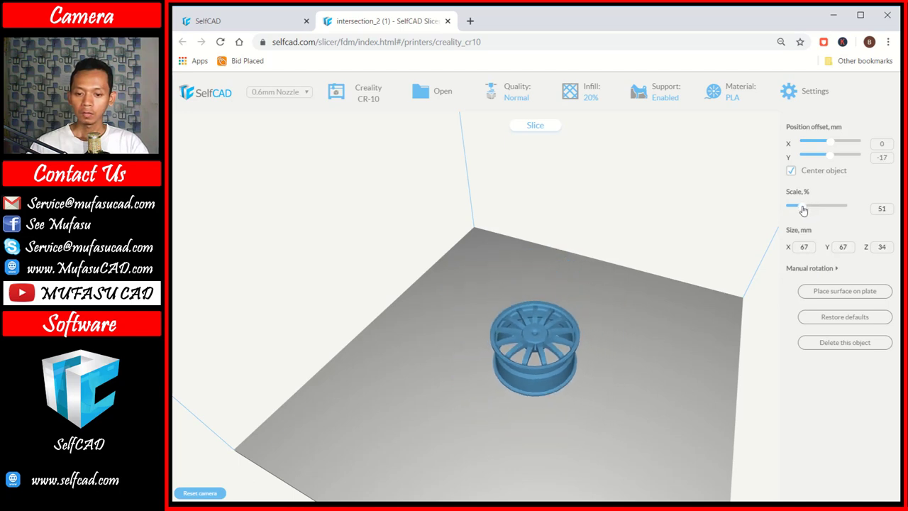
- Slice the scaled wheel for the Creality CR-10 and inspect the sliced model with its supports
{"action": "scroll", "coordinate": [519, 375], "scroll_direction": "up", "scroll_amount": 5}
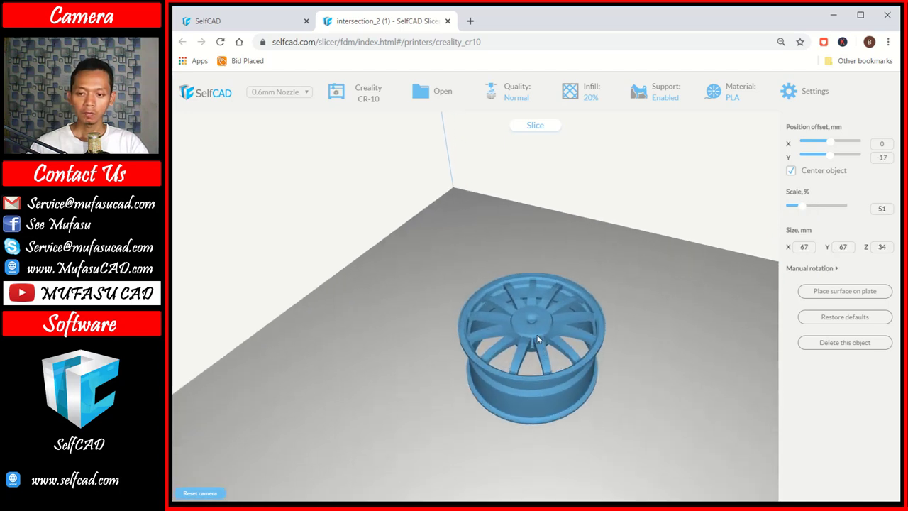
{"action": "left_click_drag", "start_coordinate": [534, 375], "coordinate": [540, 342]}
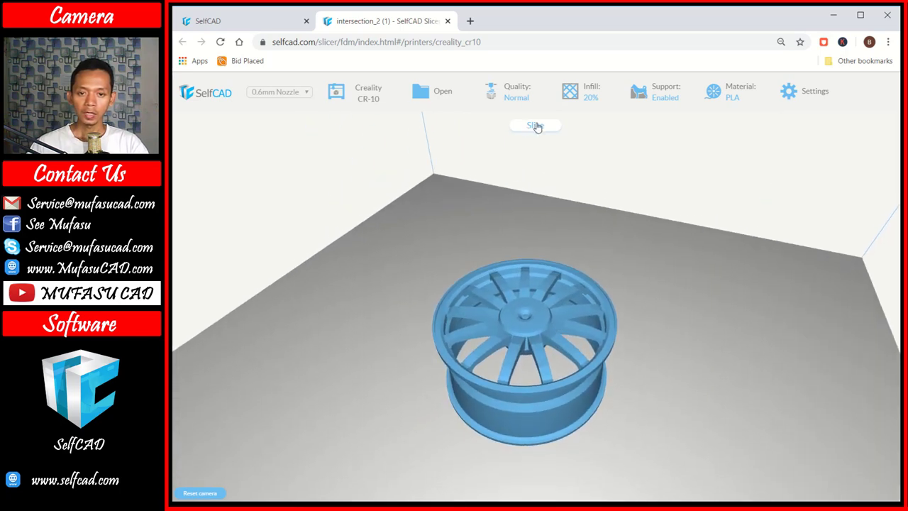
{"action": "left_click", "coordinate": [536, 127]}
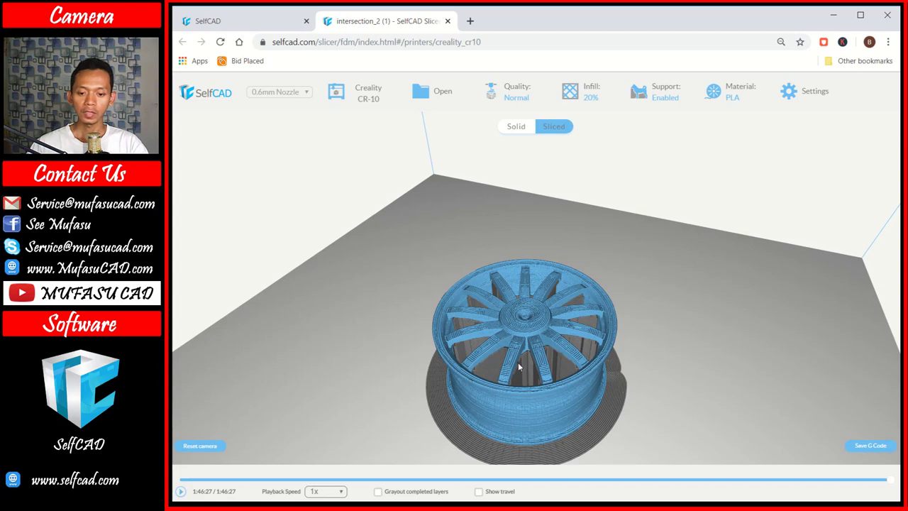
{"action": "left_click_drag", "start_coordinate": [519, 363], "coordinate": [508, 431]}
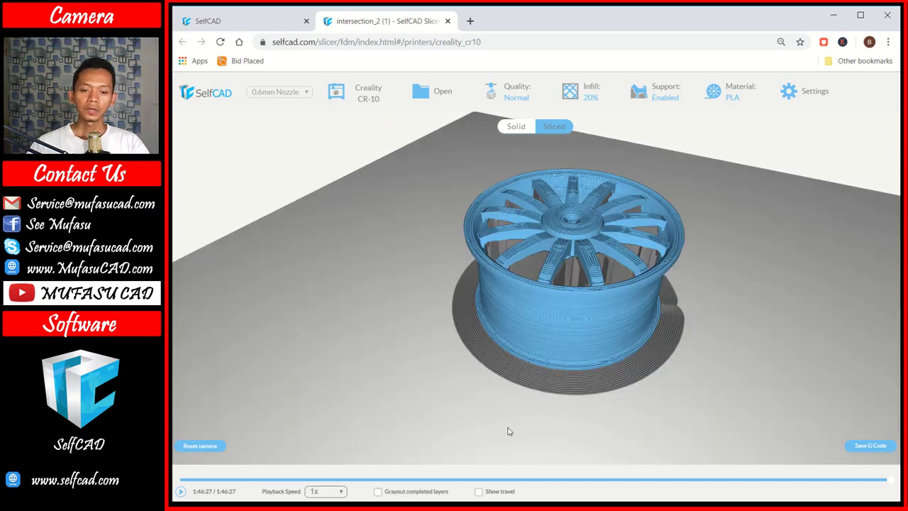